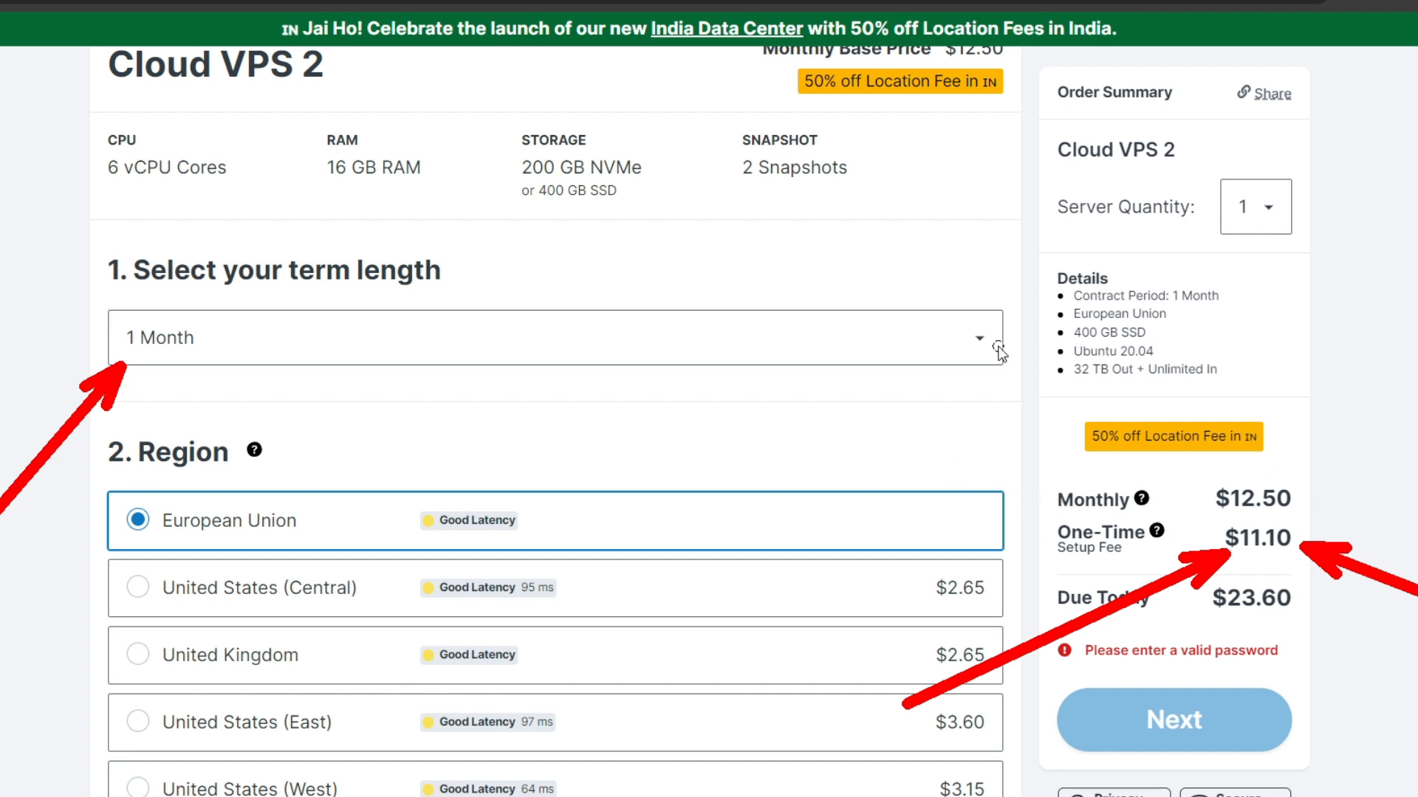
# Set the Cloud VPS 2 term length to 12 months and review the available regions.
pyautogui.click(177, 353)
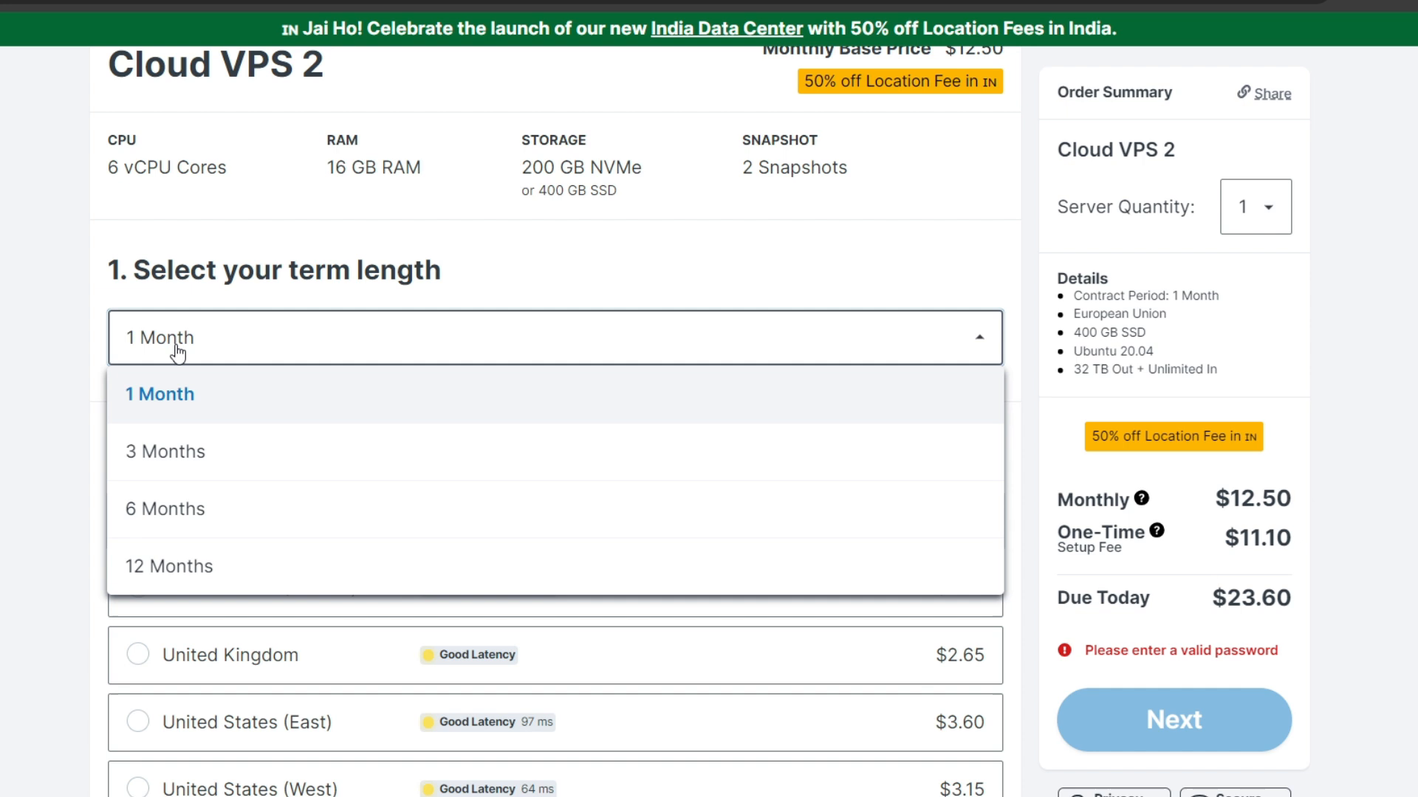
pyautogui.click(164, 574)
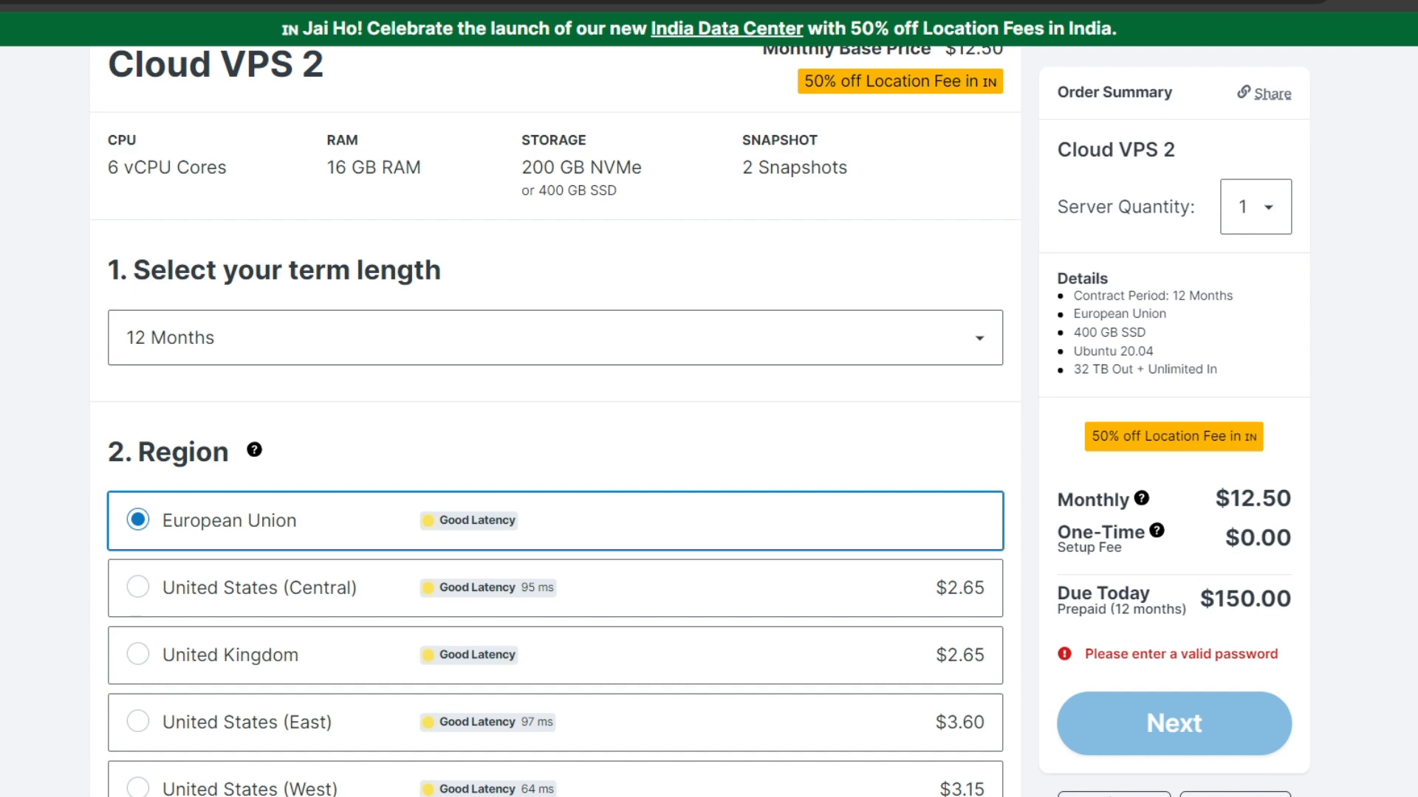
pyautogui.scroll(-4, 105, 386)
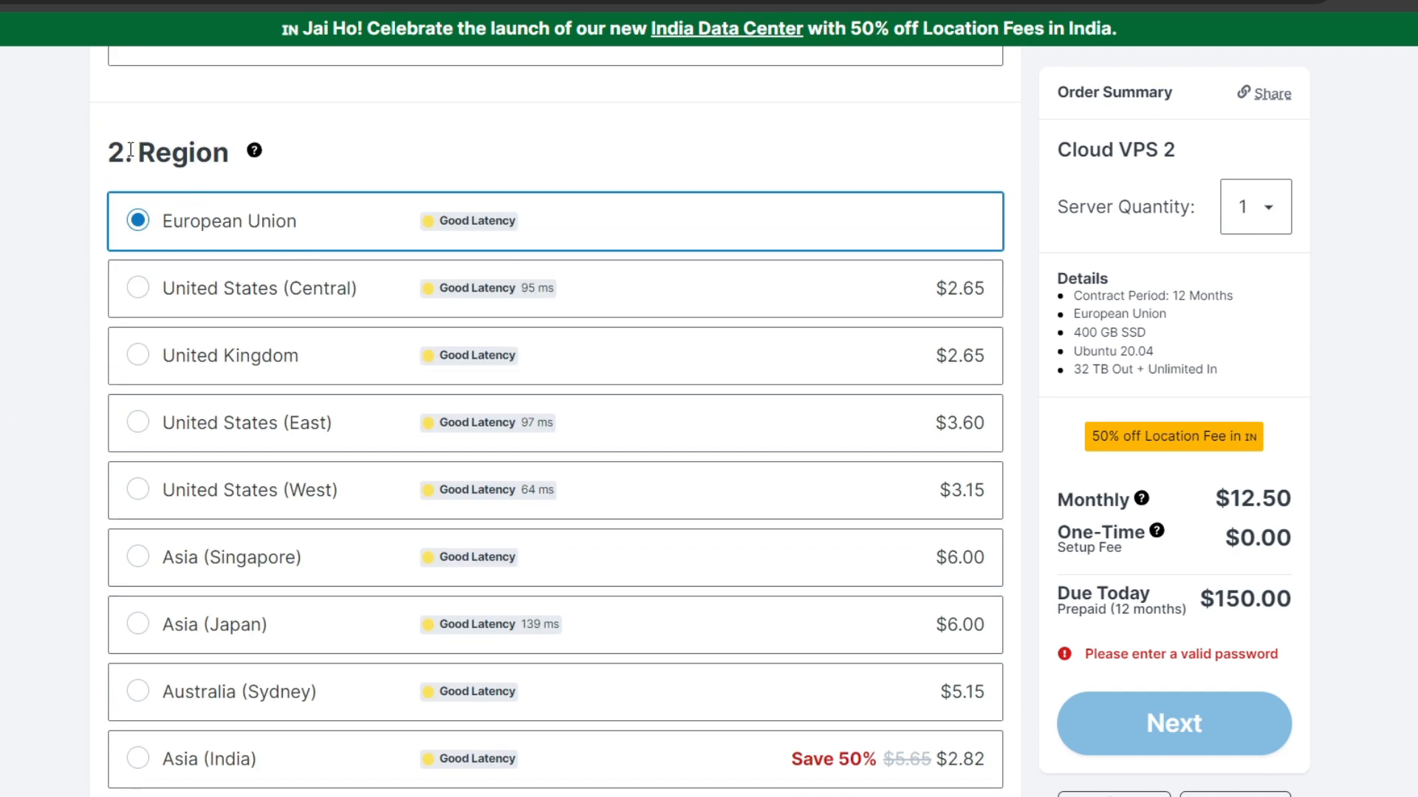
pyautogui.moveTo(130, 150); pyautogui.dragTo(237, 148)
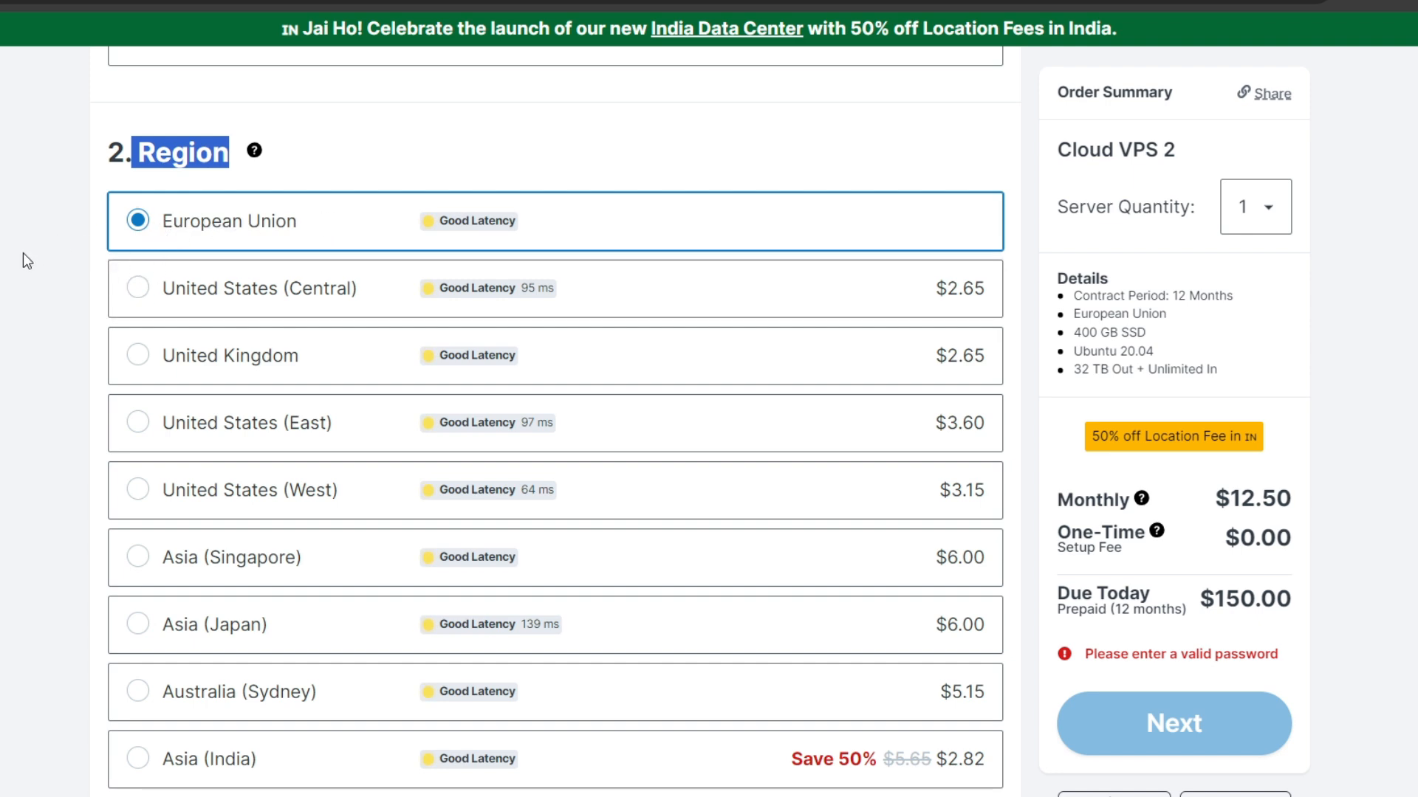
# Choose Windows Server 2019 Datacenter as the image for the VPS.
pyautogui.scroll(-10, 24, 255)
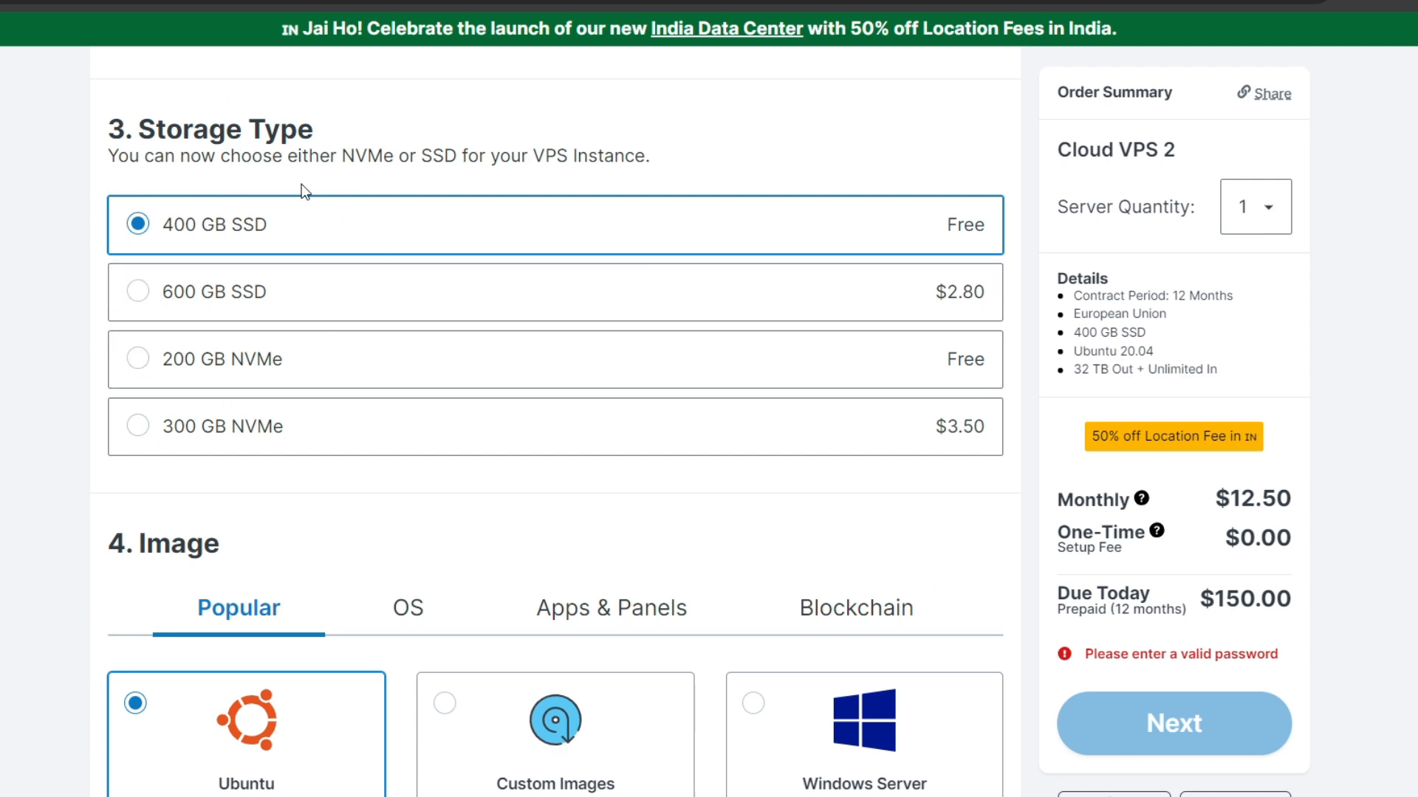
pyautogui.scroll(-4, 325, 297)
pyautogui.scroll(-2, 325, 298)
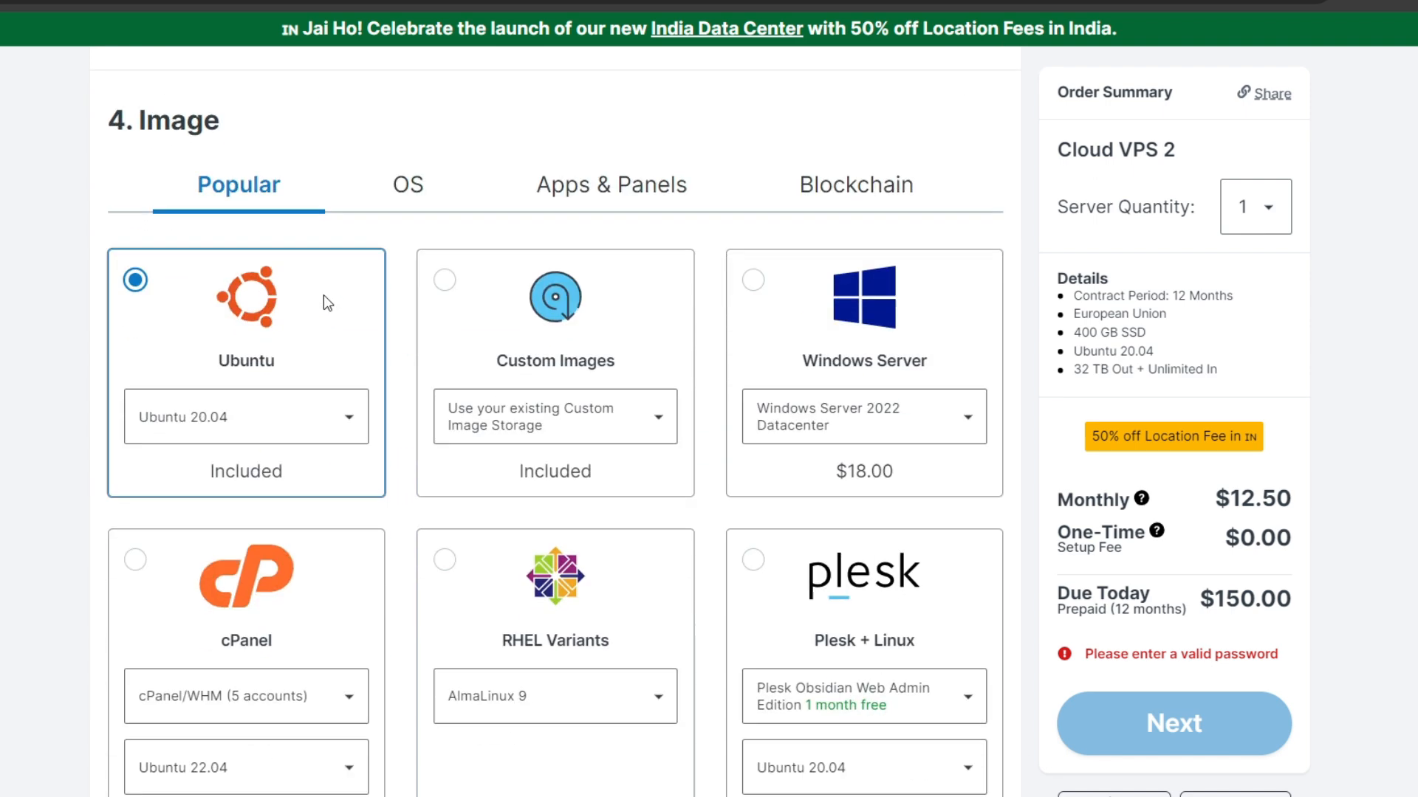
pyautogui.scroll(2, 323, 295)
pyautogui.moveTo(133, 234); pyautogui.dragTo(243, 236)
pyautogui.scroll(-2, 295, 237)
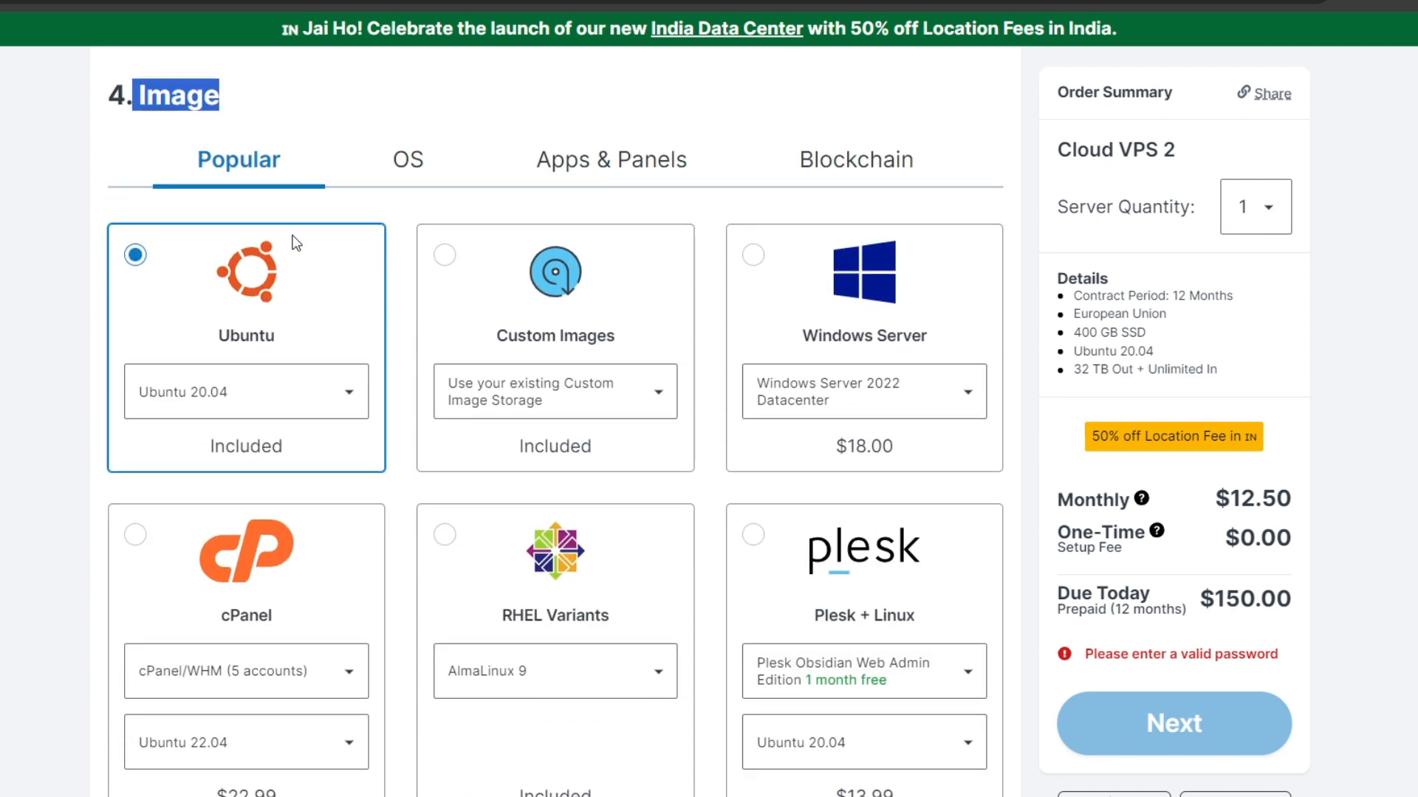
pyautogui.scroll(-2, 295, 237)
pyautogui.scroll(2, 221, 229)
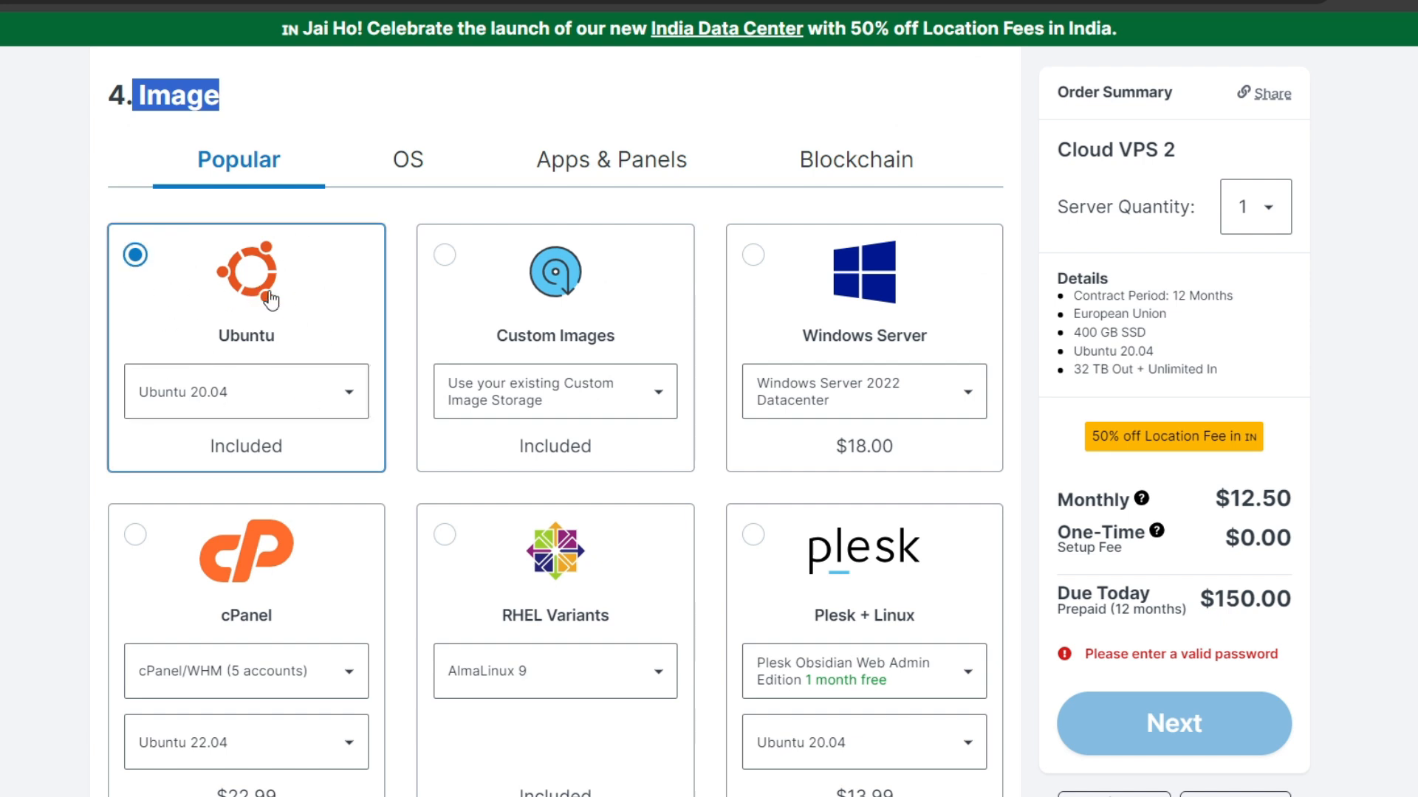
pyautogui.click(753, 255)
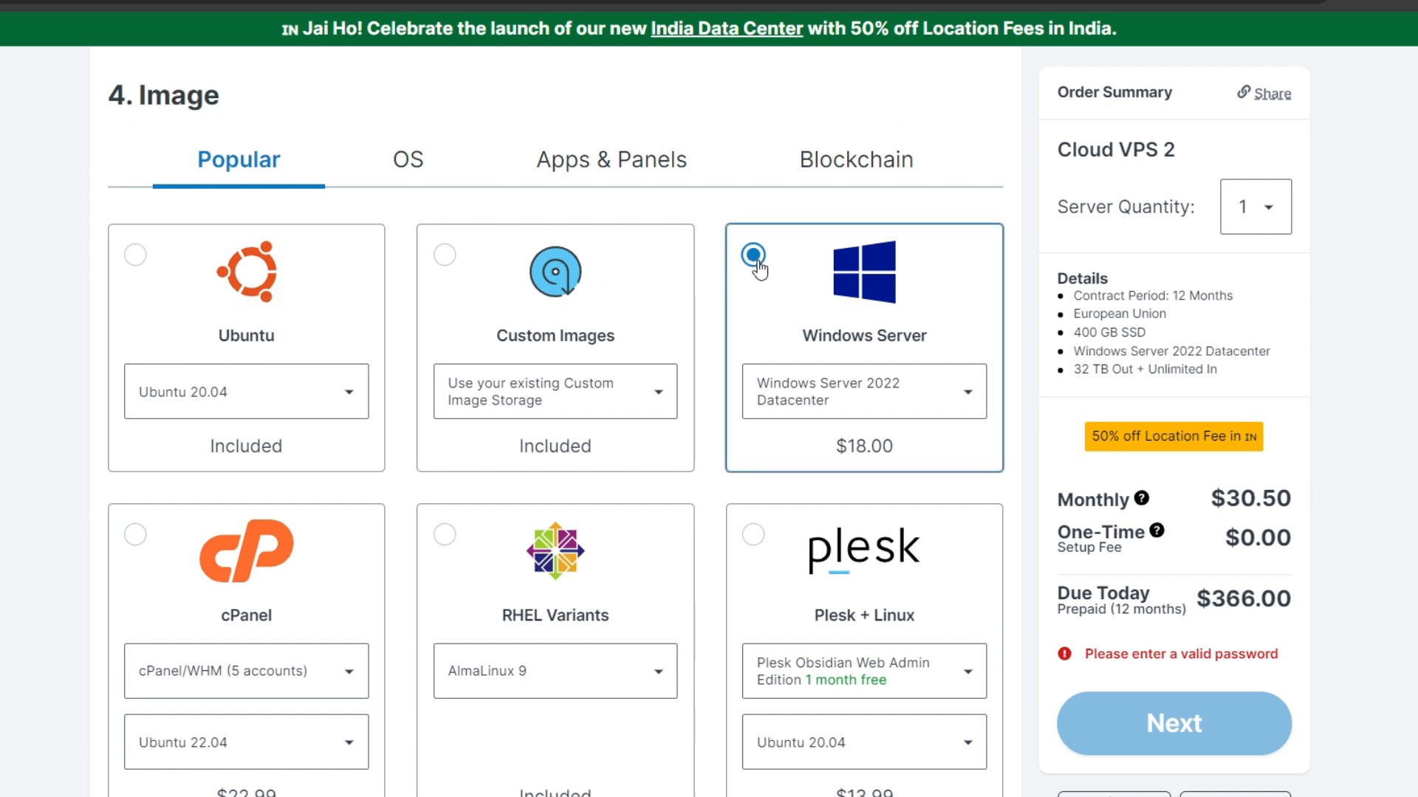
pyautogui.click(908, 407)
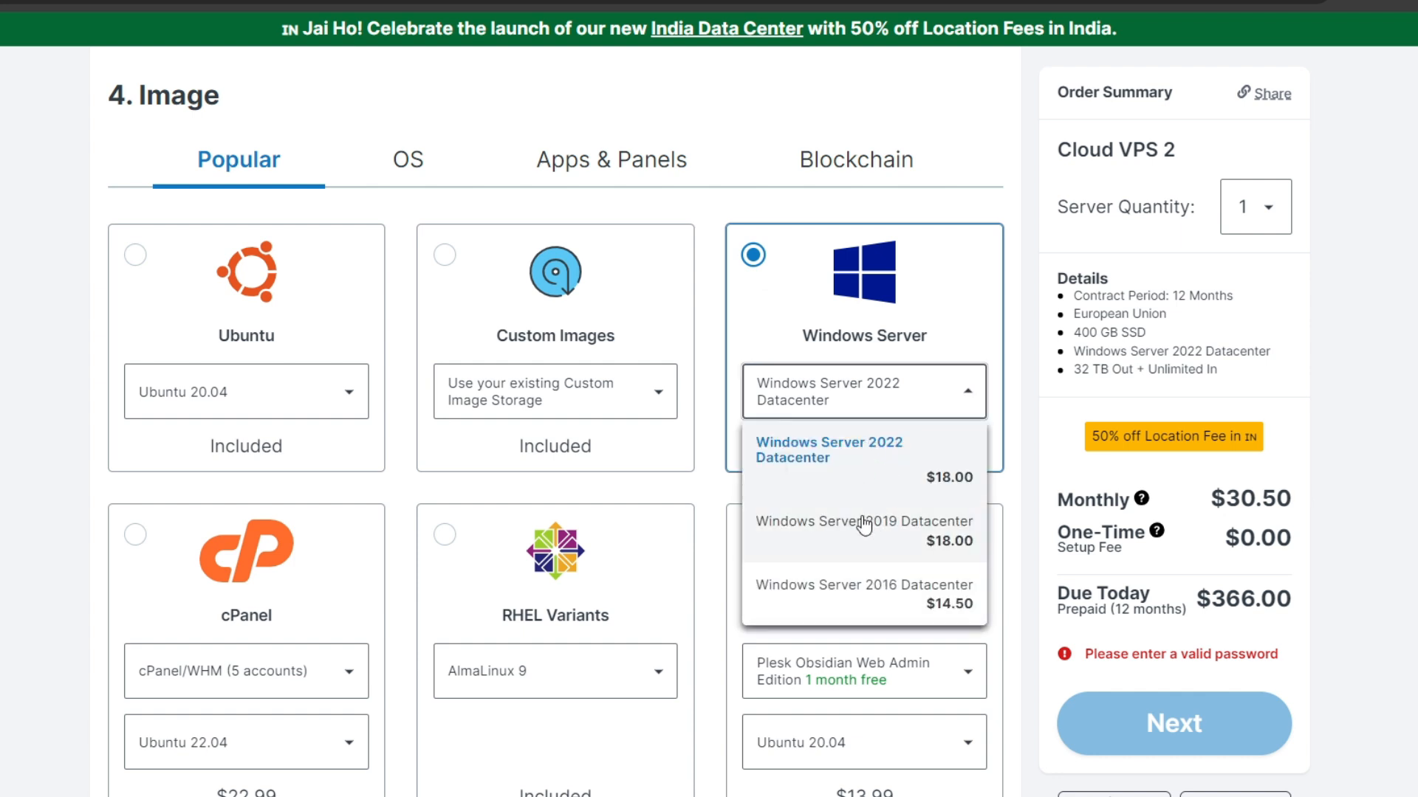
pyautogui.click(830, 537)
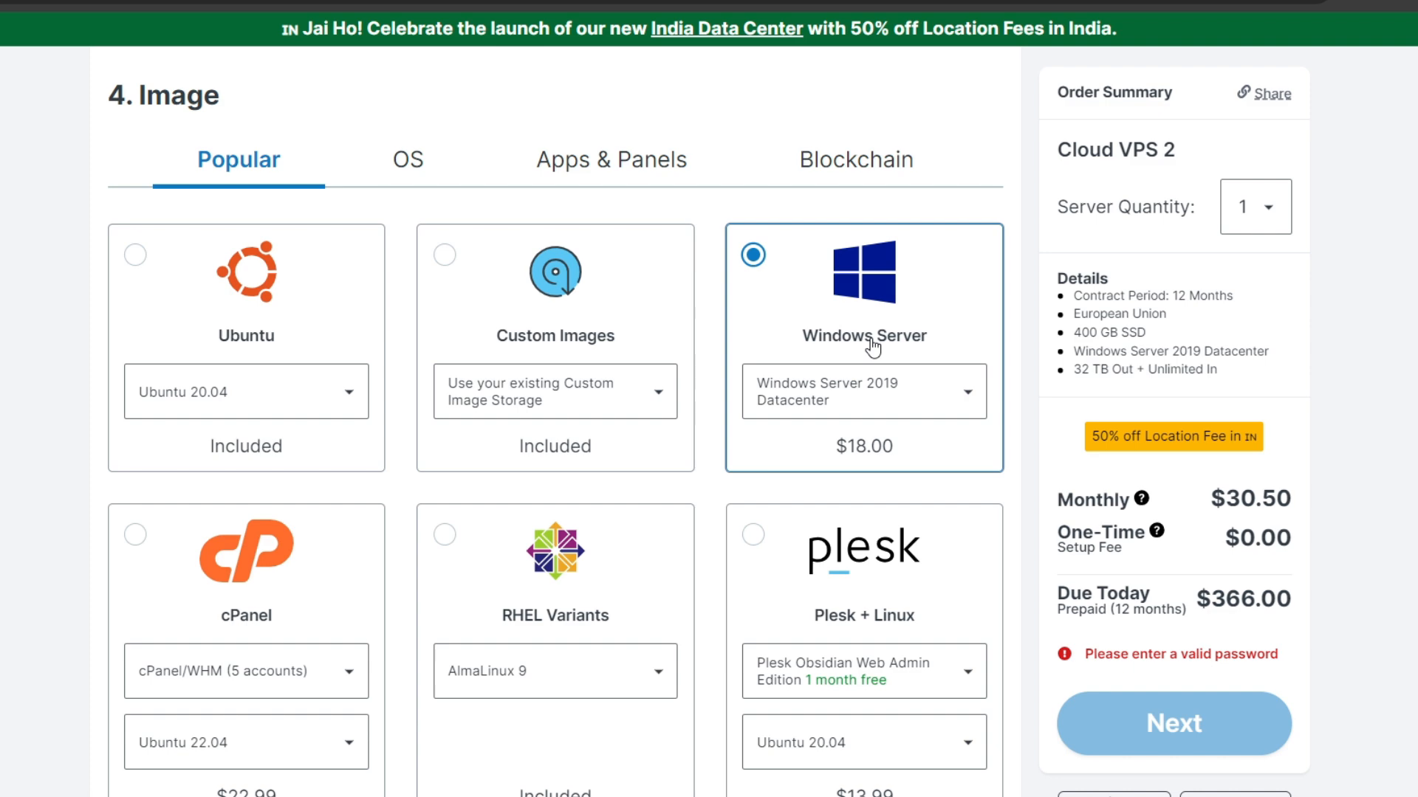
# Generate a new password for the server's Administrator login.
pyautogui.scroll(-10, 872, 347)
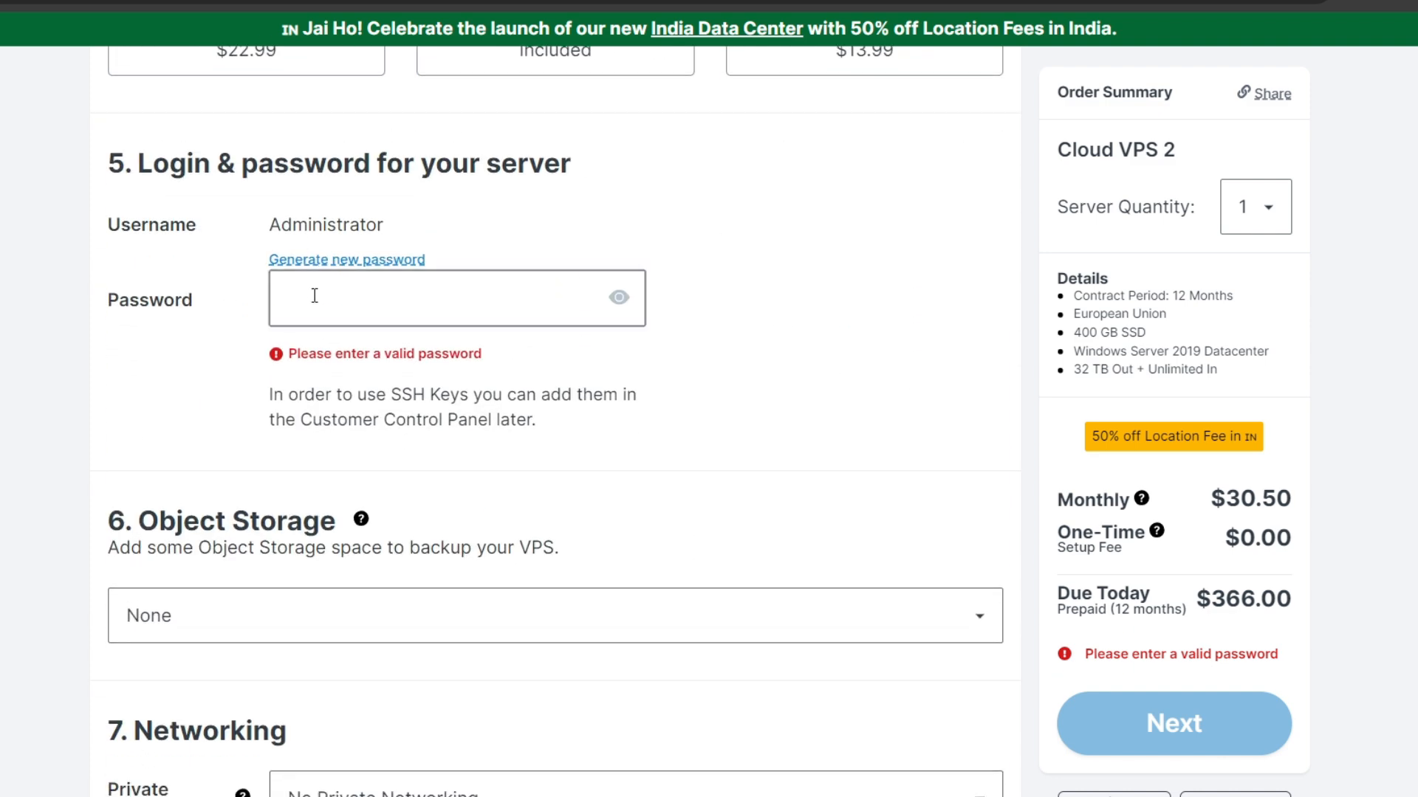
pyautogui.click(317, 261)
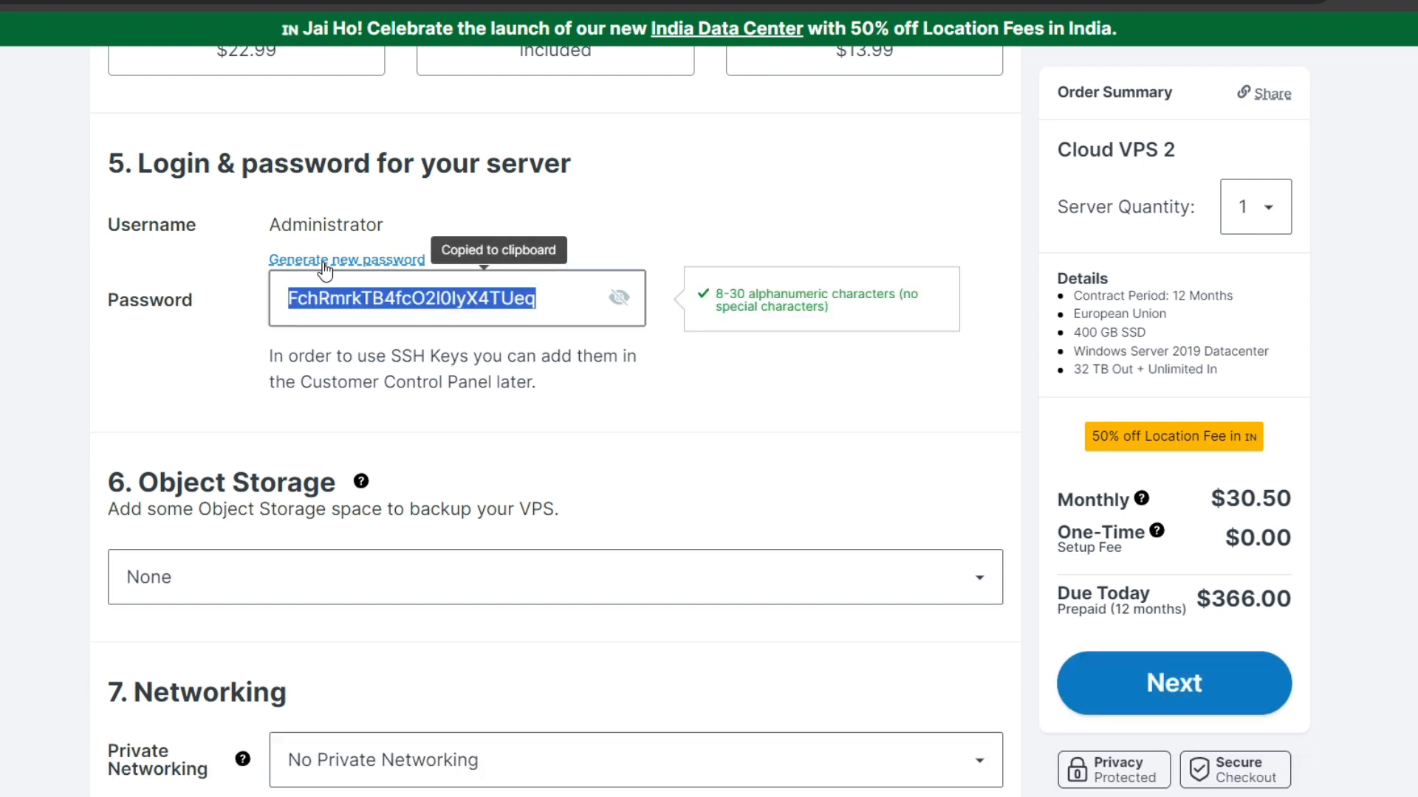
pyautogui.click(322, 311)
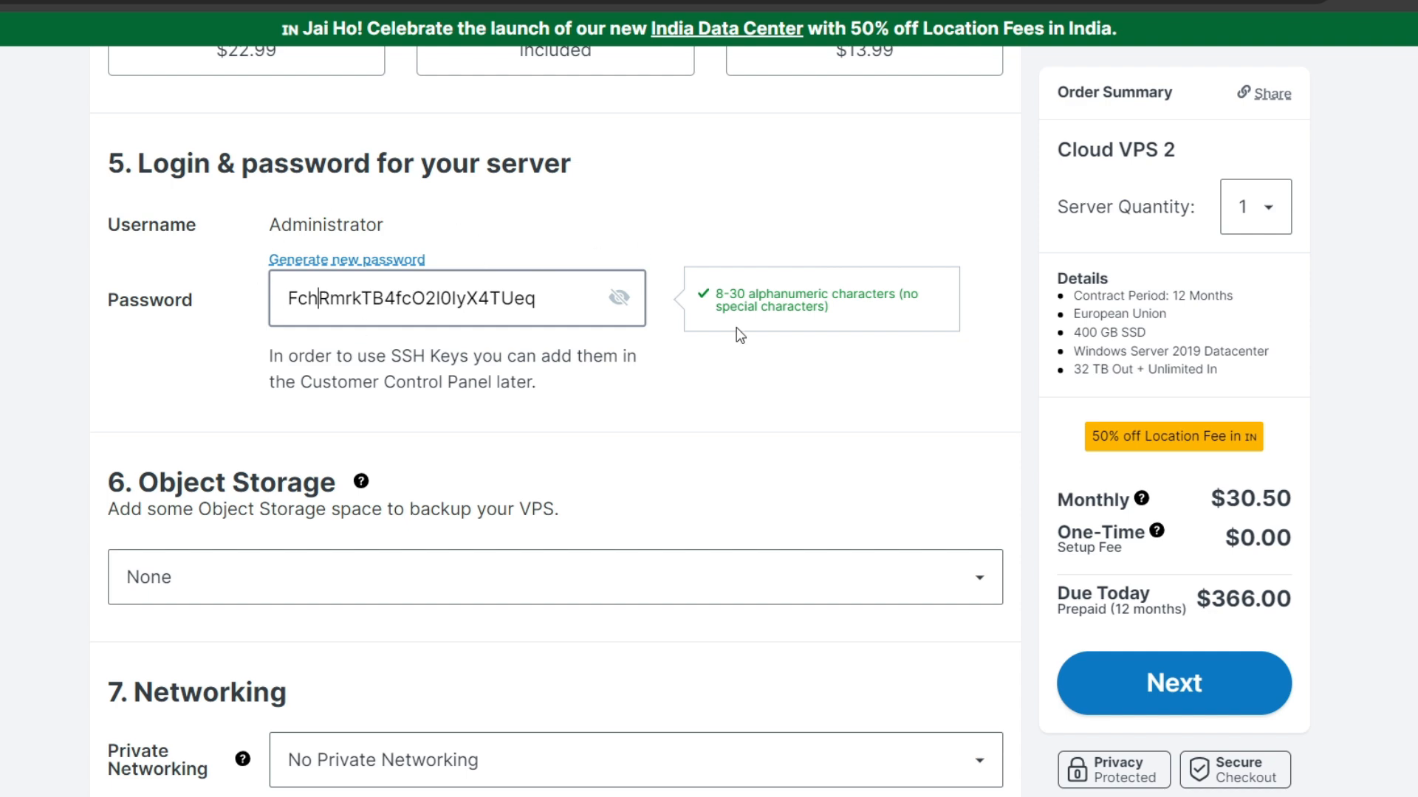
# Continue with the VPS order to the customer registration and look through the personal data form.
pyautogui.scroll(-4, 808, 381)
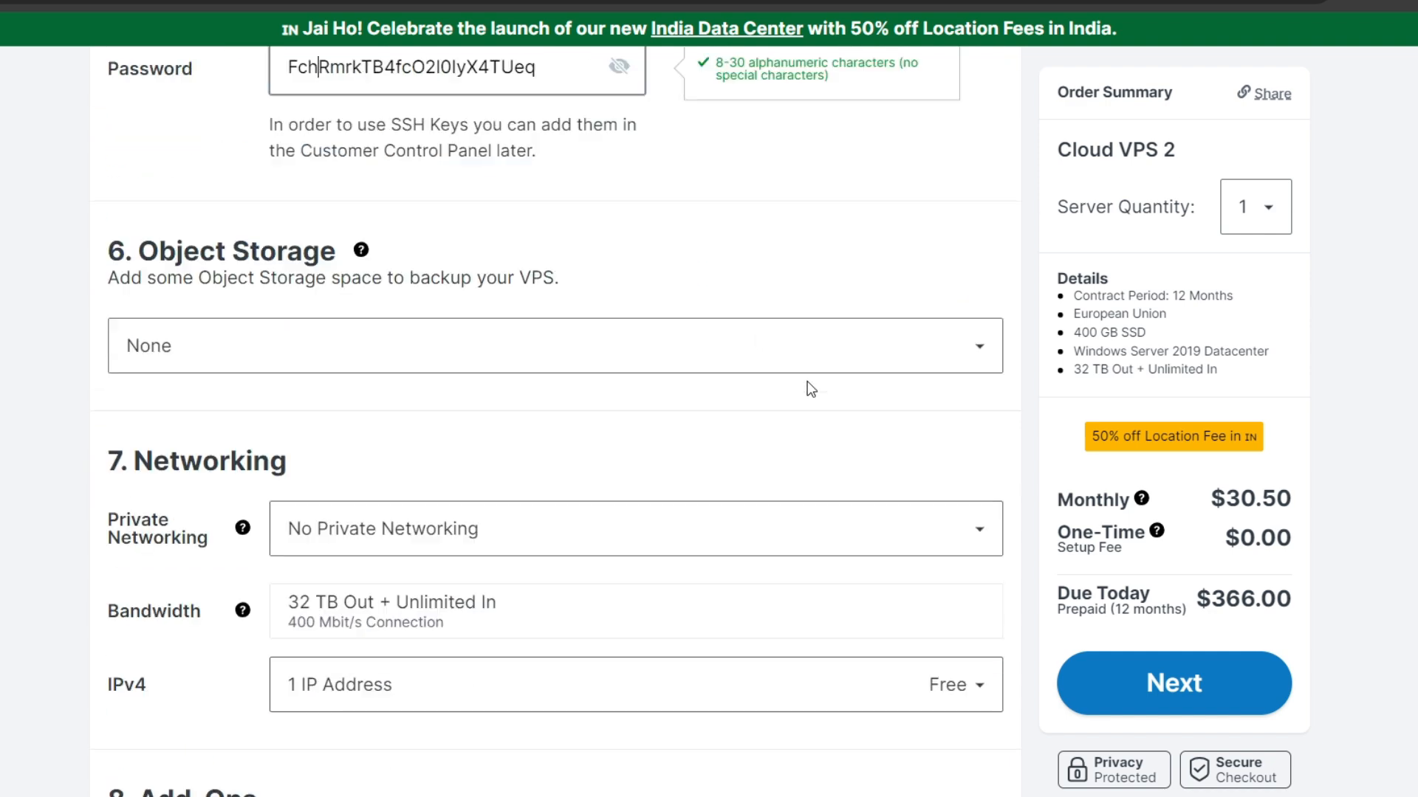
pyautogui.click(1211, 686)
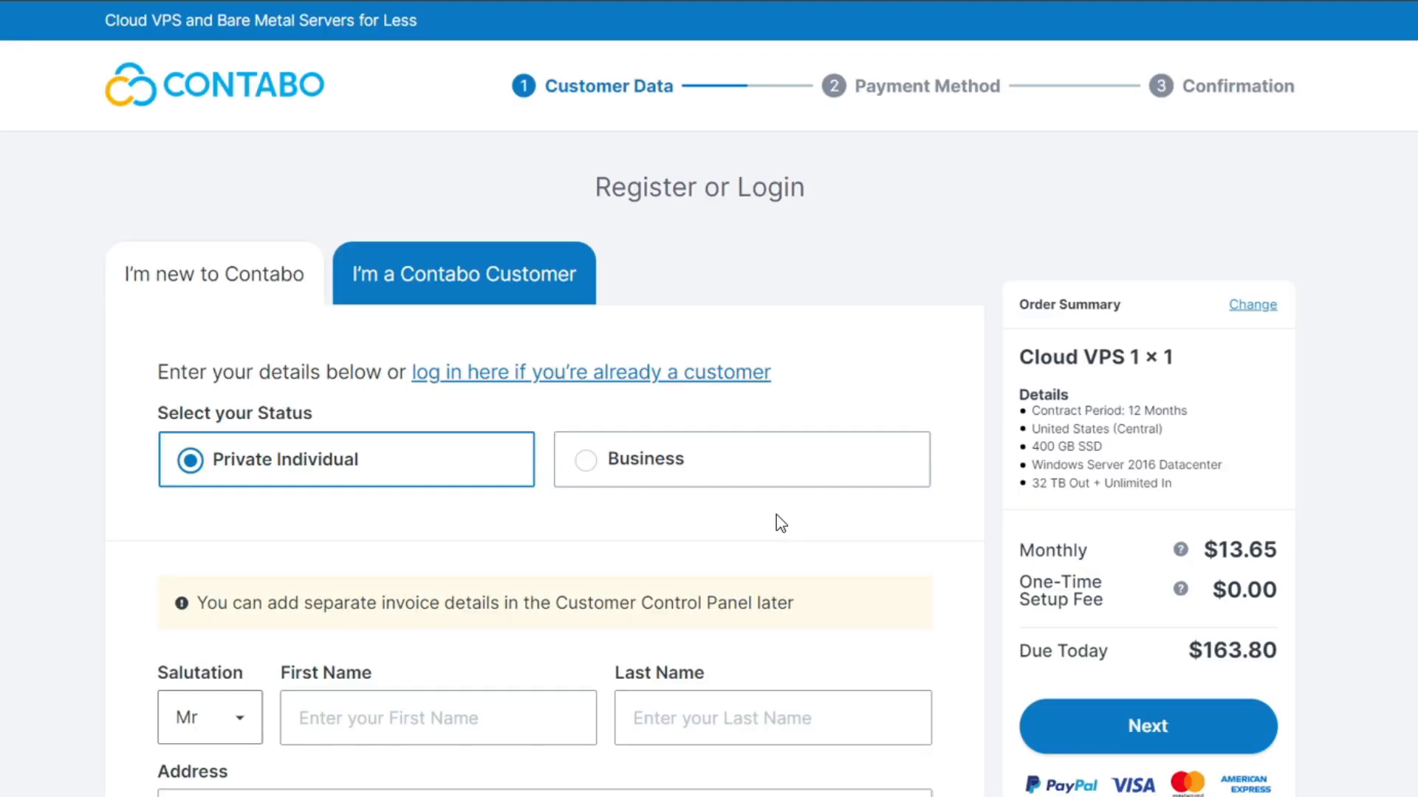
pyautogui.scroll(-7, 776, 515)
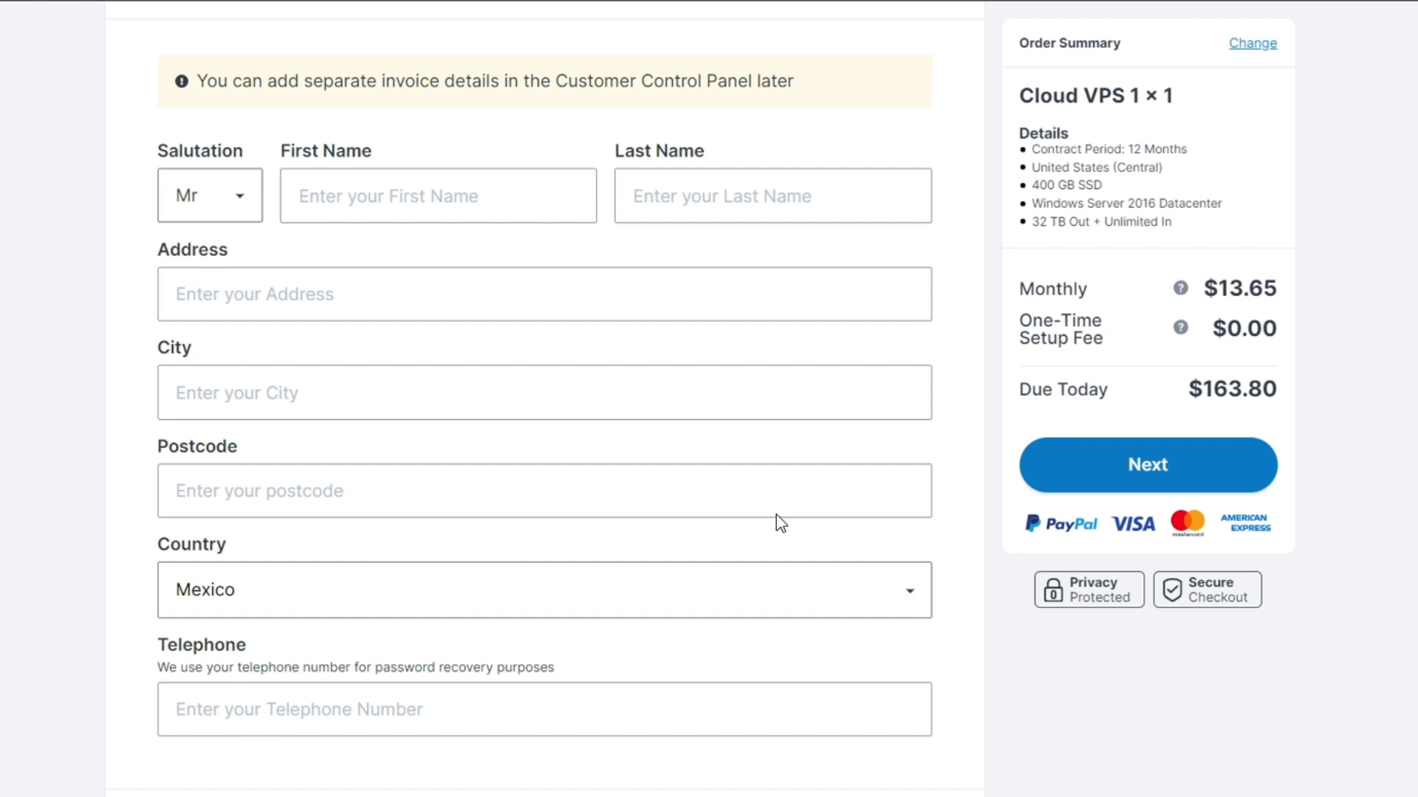
pyautogui.scroll(-8, 781, 523)
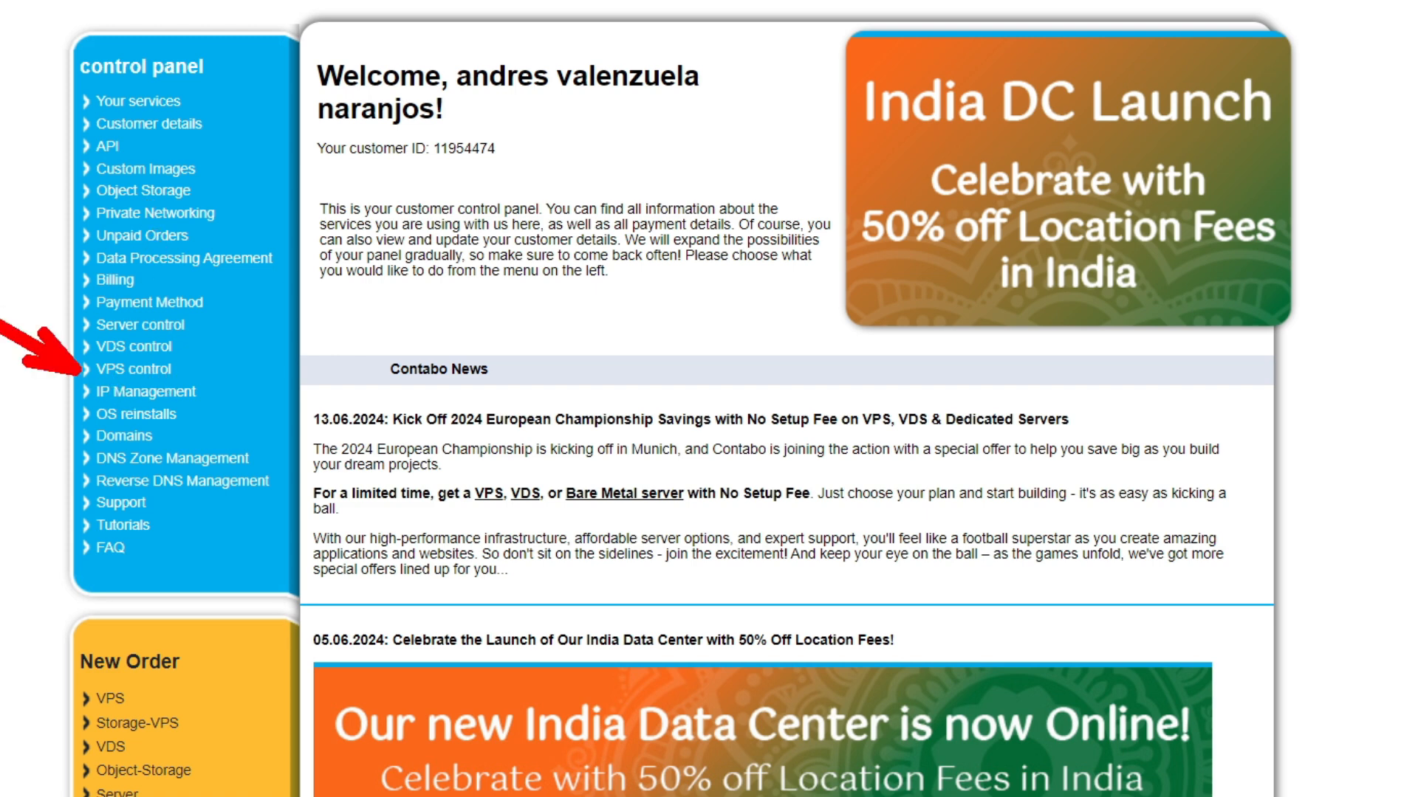
# Open VPS control in the Contabo customer control panel.
pyautogui.click(122, 373)
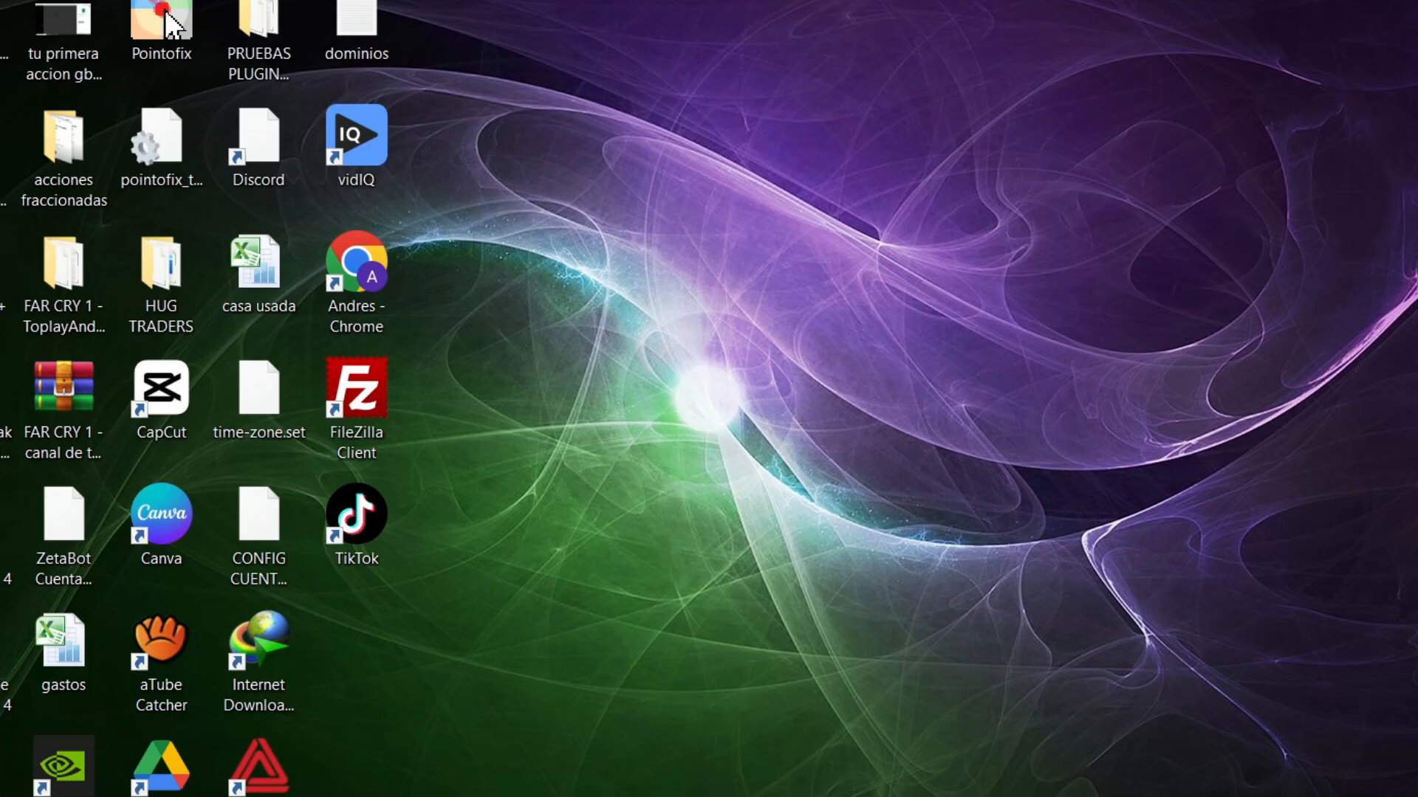
# Search Windows for "conexion", open Conexión a Escritorio remoto and expand its connection options.
pyautogui.click(196, 784)
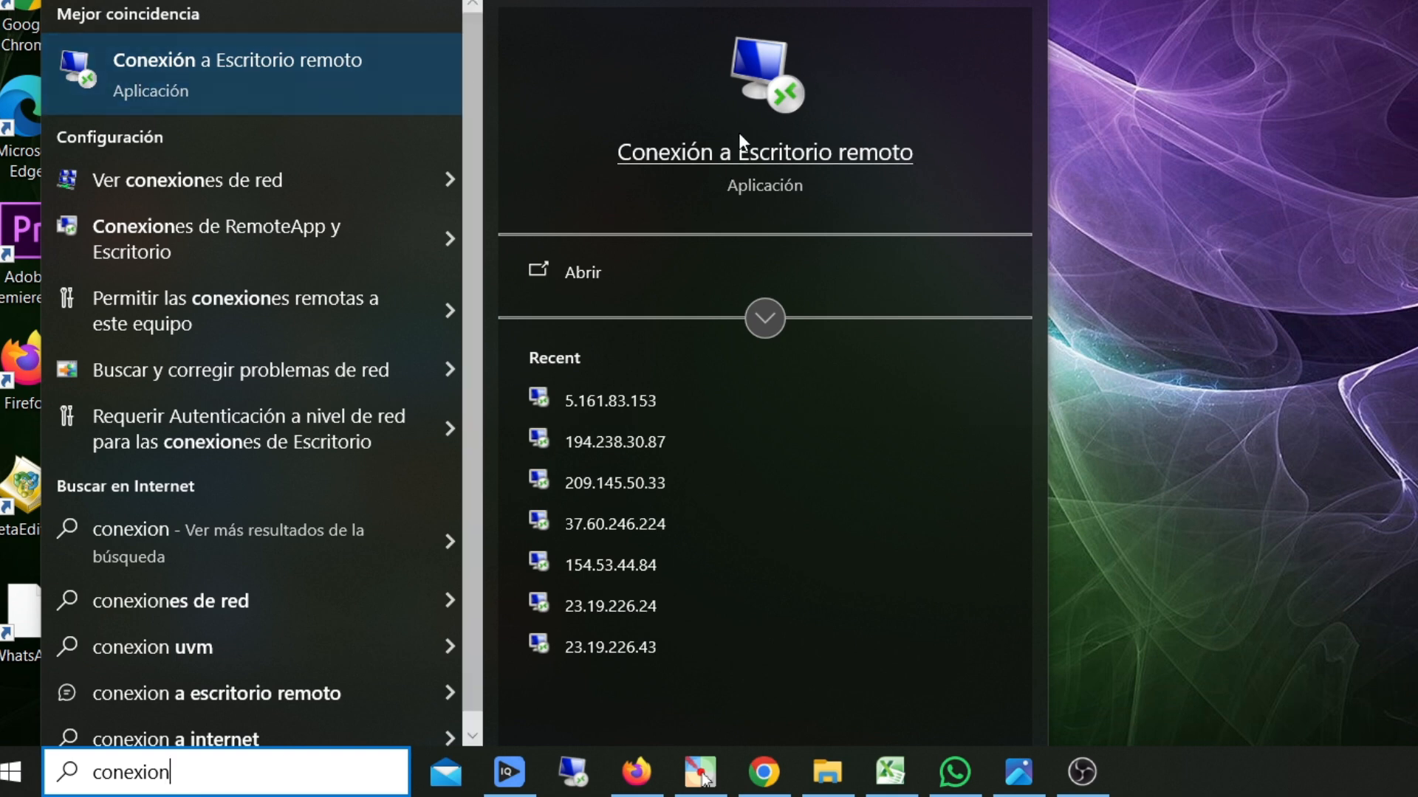
pyautogui.click(561, 275)
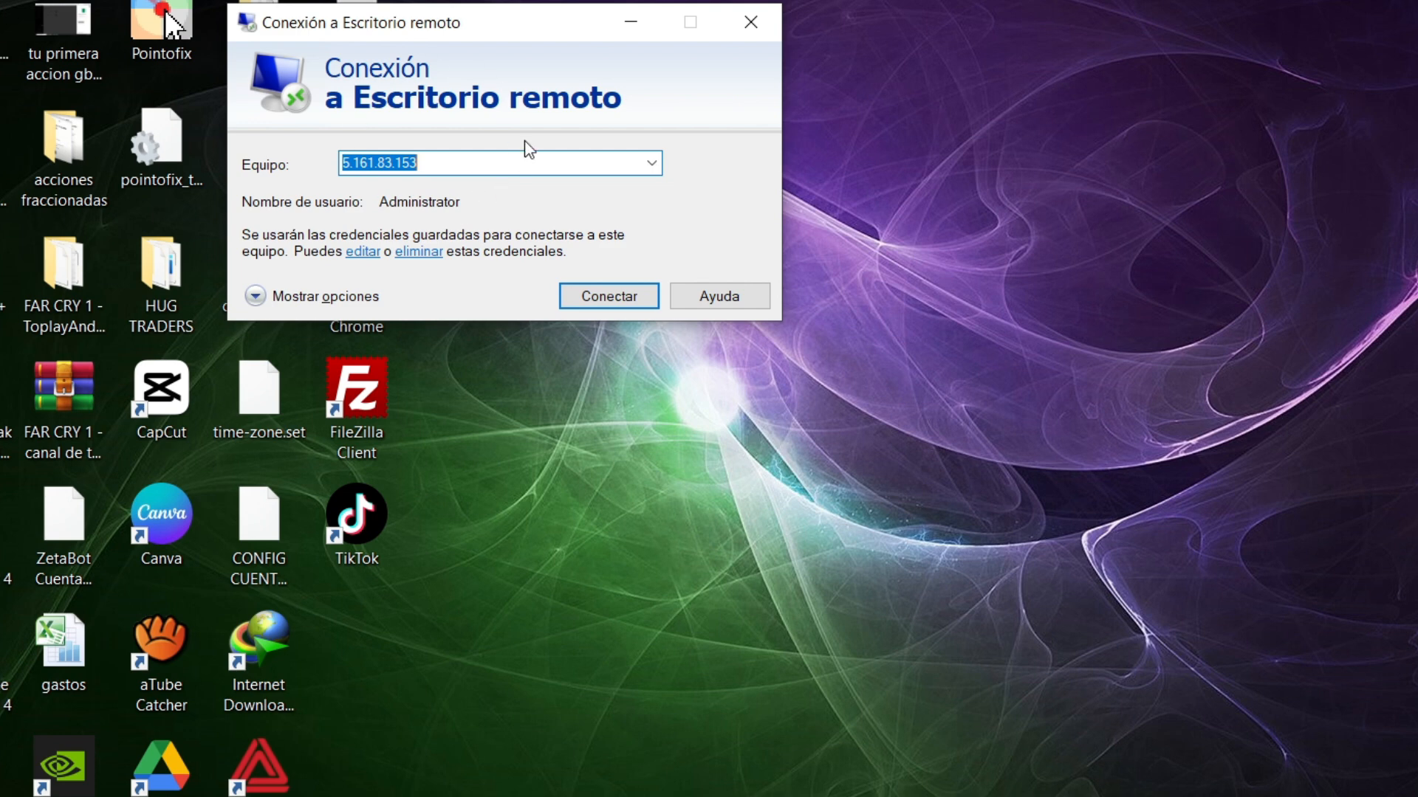
pyautogui.hotkey('alt', 'o')
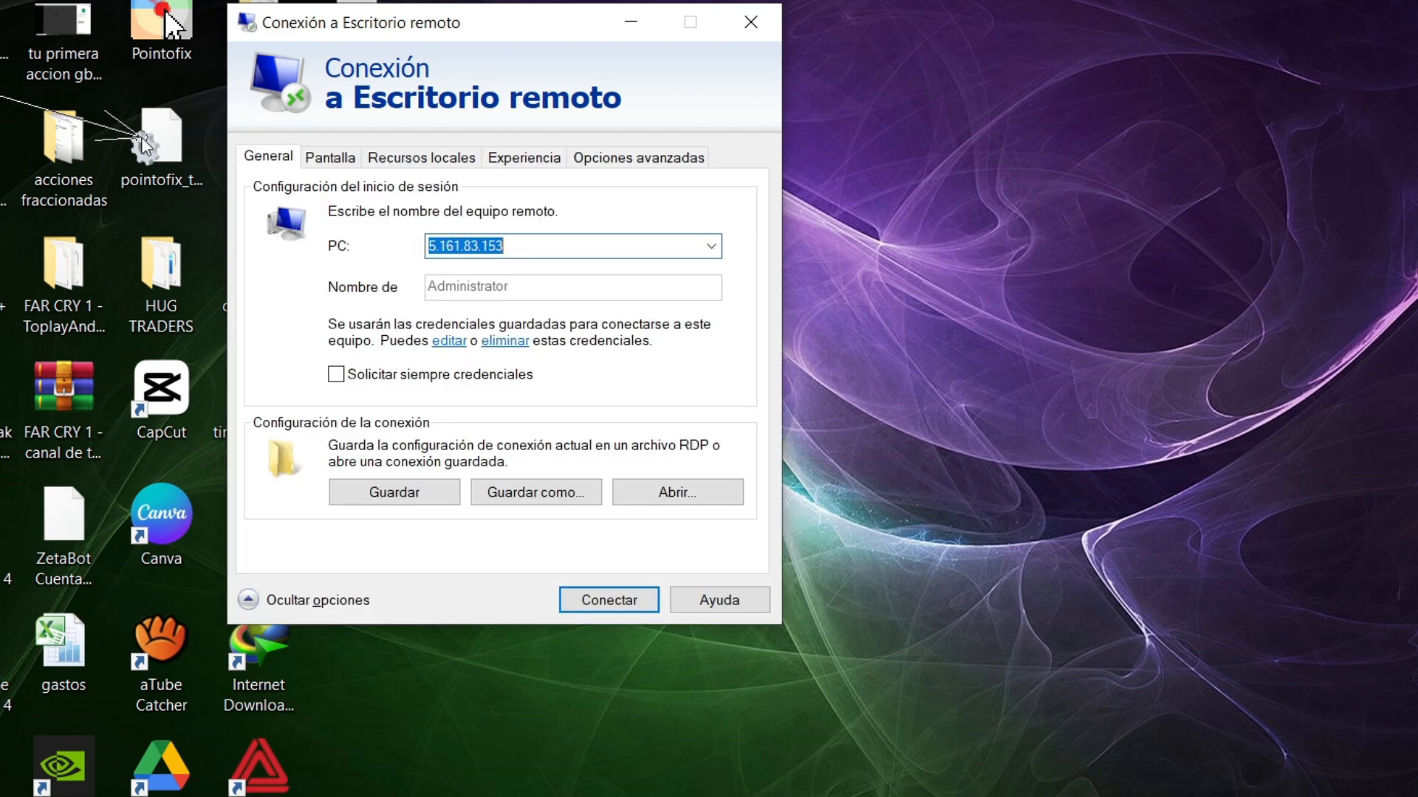
pyautogui.moveTo(141, 138); pyautogui.dragTo(319, 244)
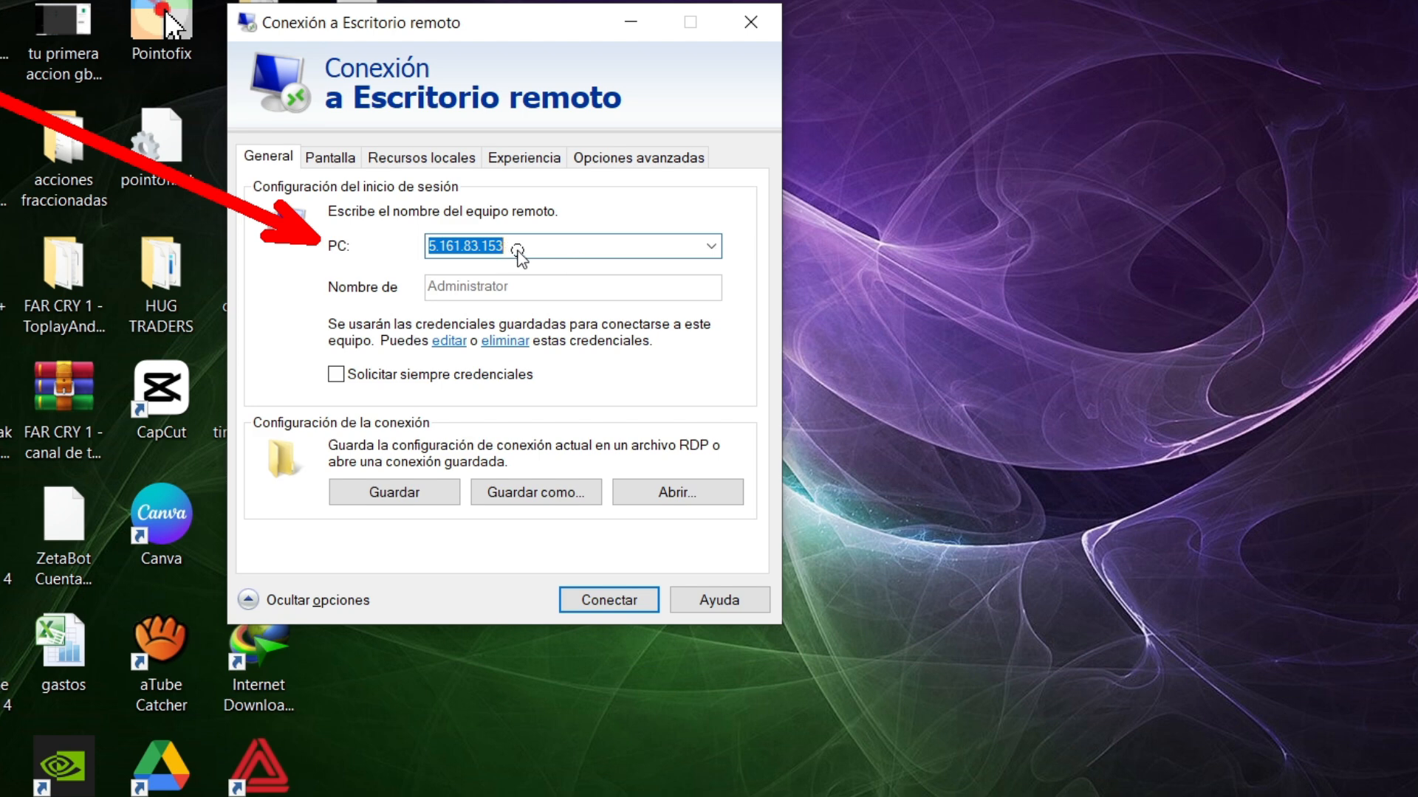
pyautogui.moveTo(25, 389); pyautogui.dragTo(323, 291)
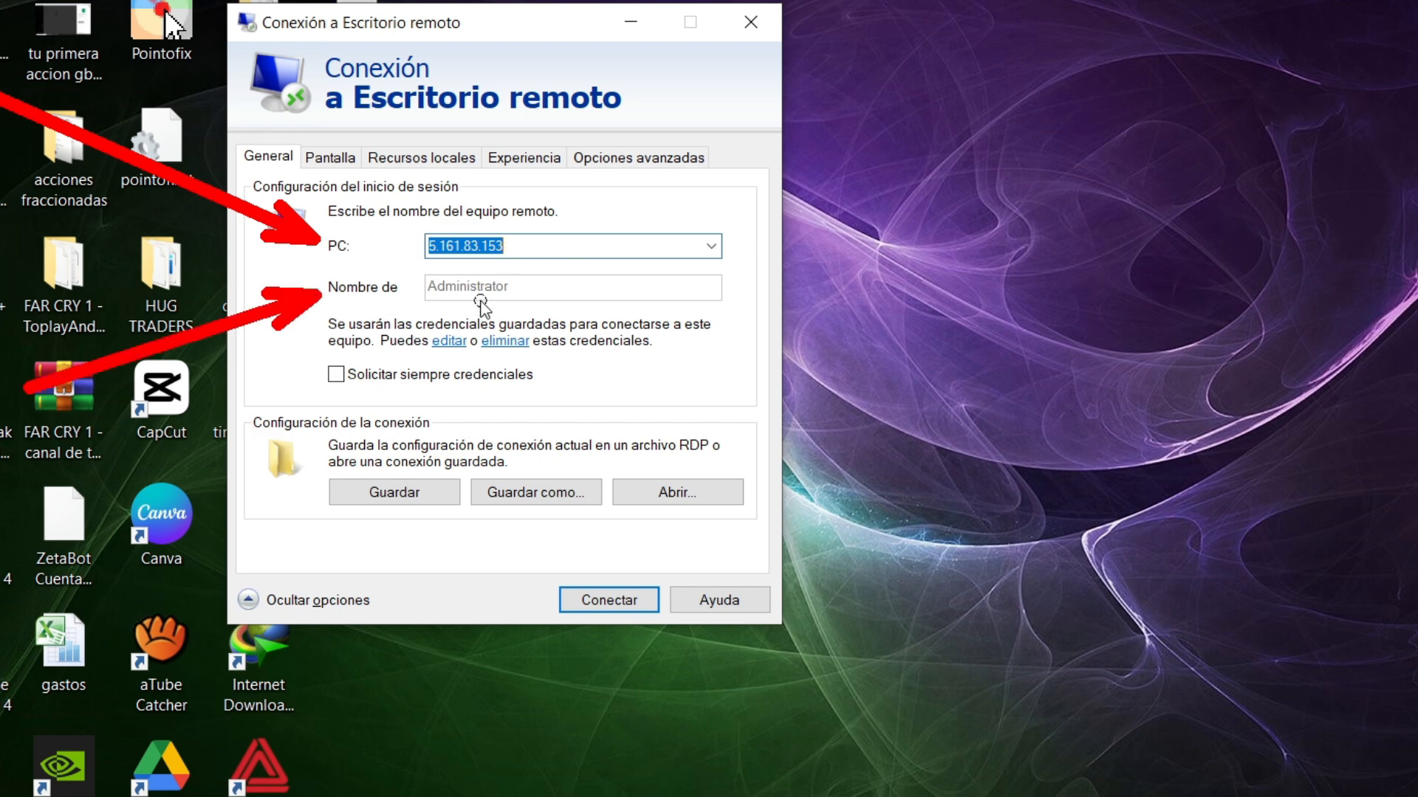
pyautogui.moveTo(803, 474); pyautogui.dragTo(525, 305)
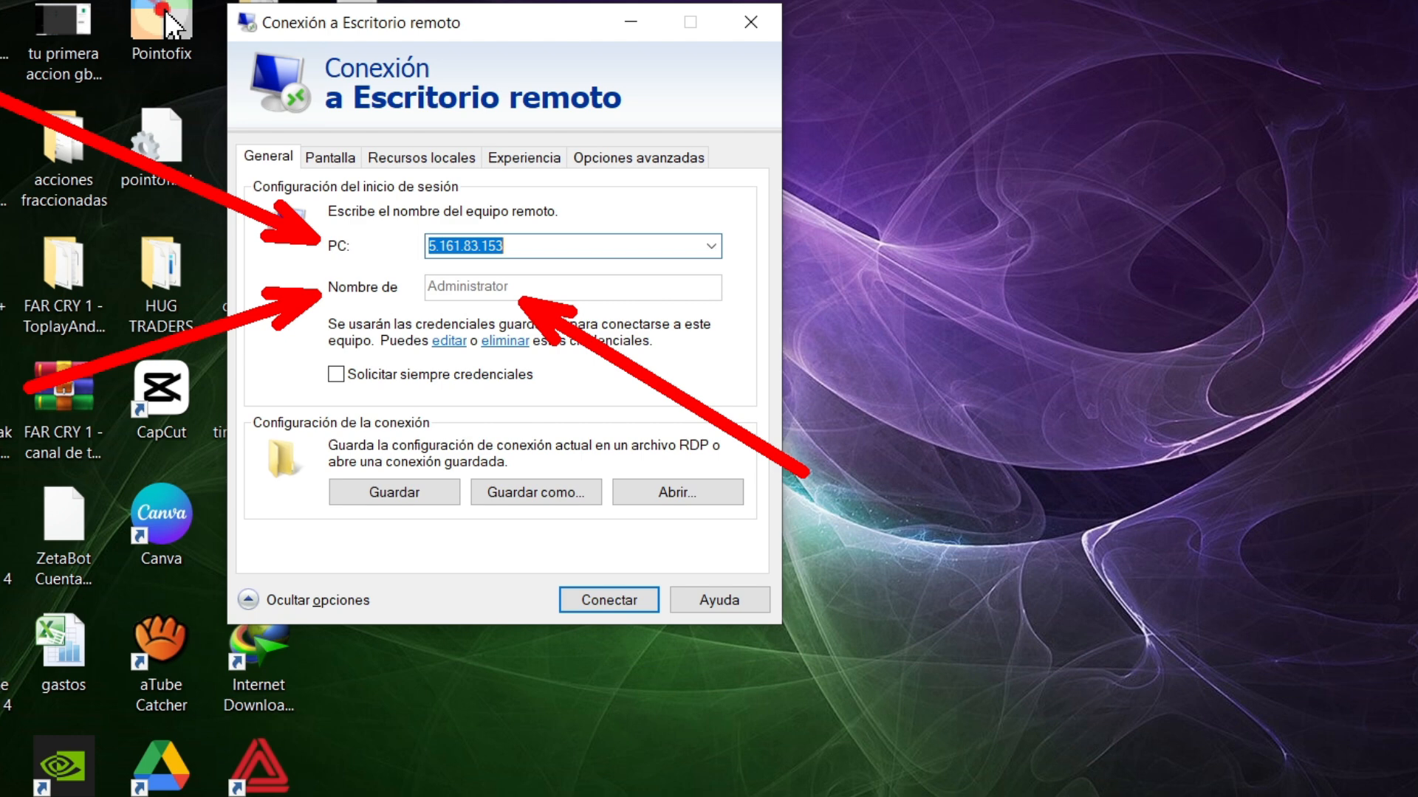
pyautogui.press('Escape')
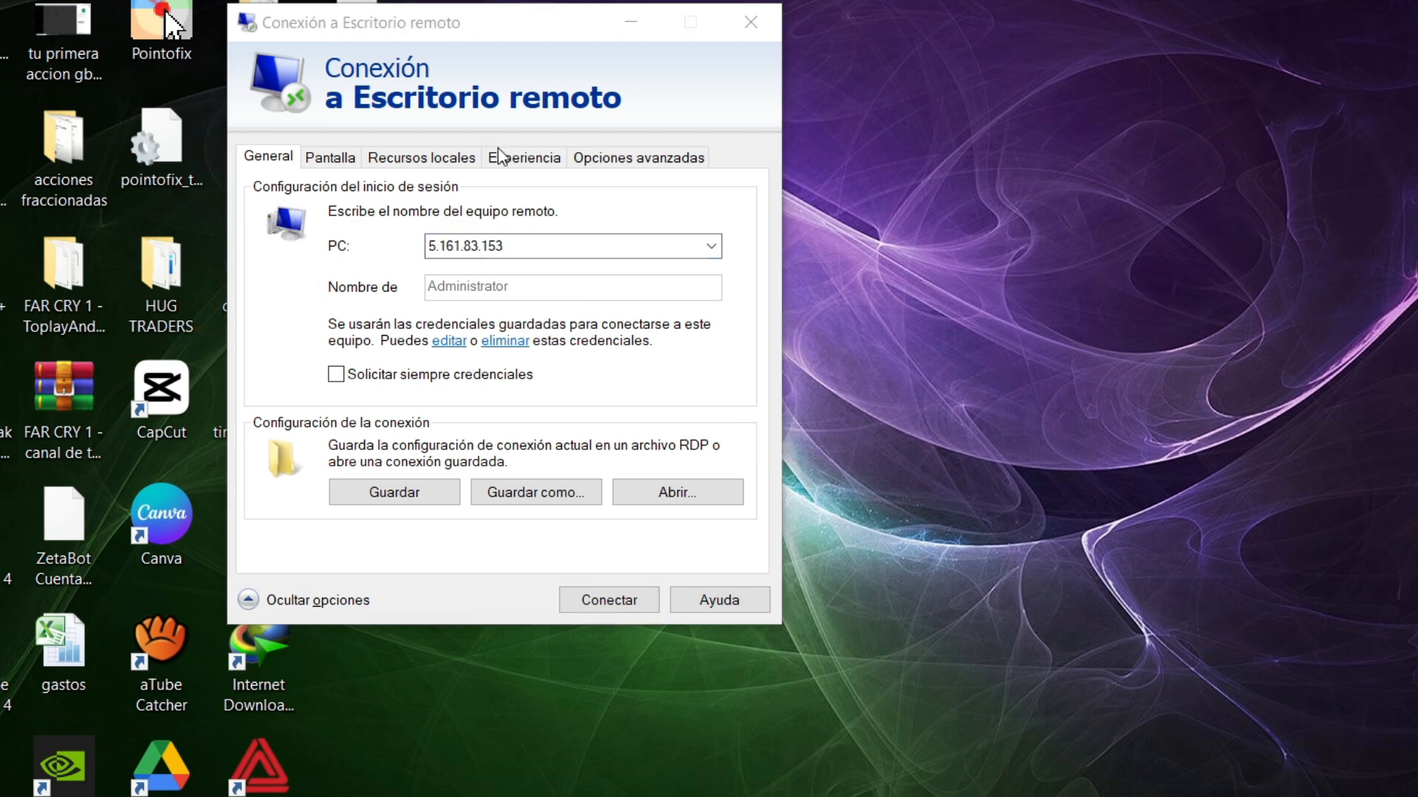
# Connect to the remote computer 5.161.83.153 with the saved Administrator credentials.
pyautogui.click(609, 607)
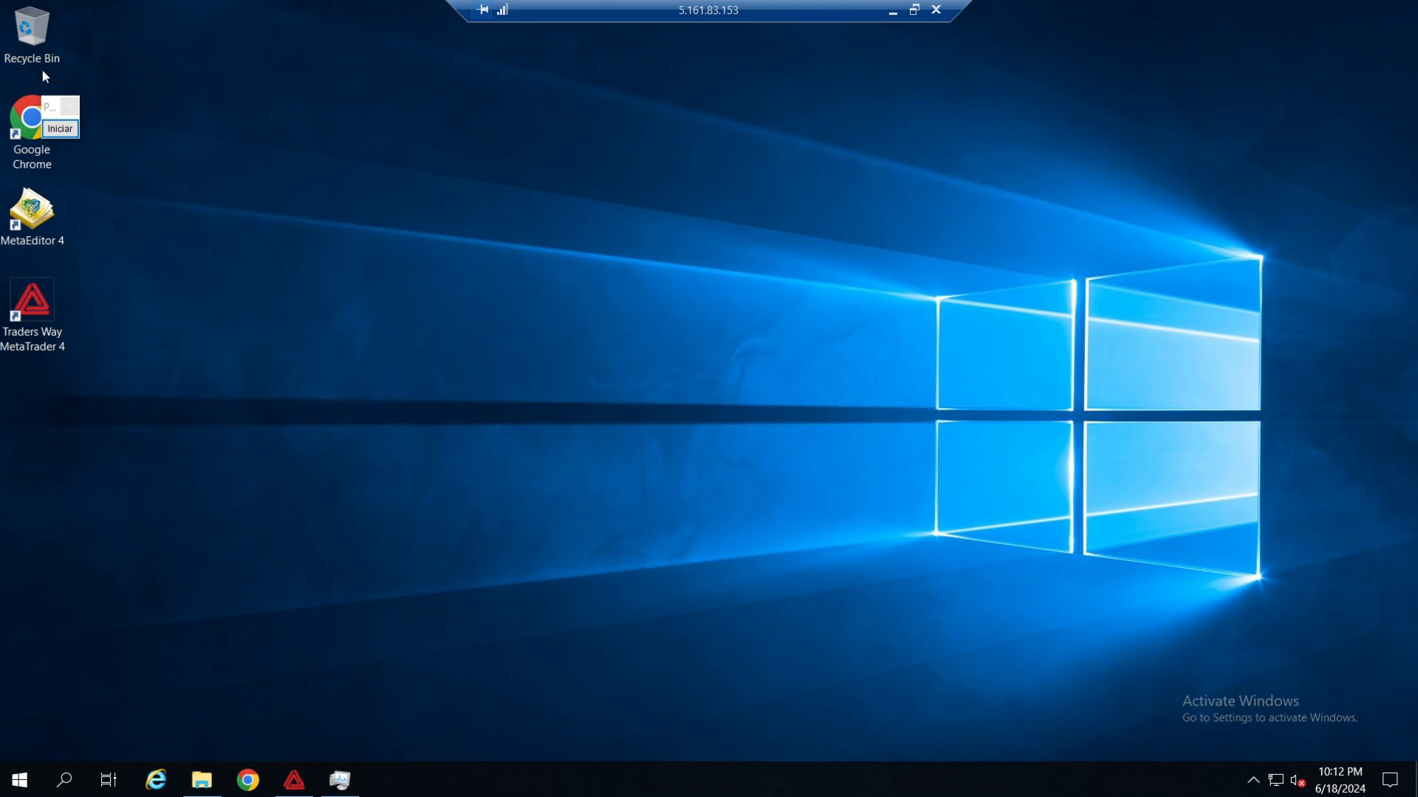
pyautogui.moveTo(59, 107); pyautogui.dragTo(1126, 129)
pyautogui.click(845, 207)
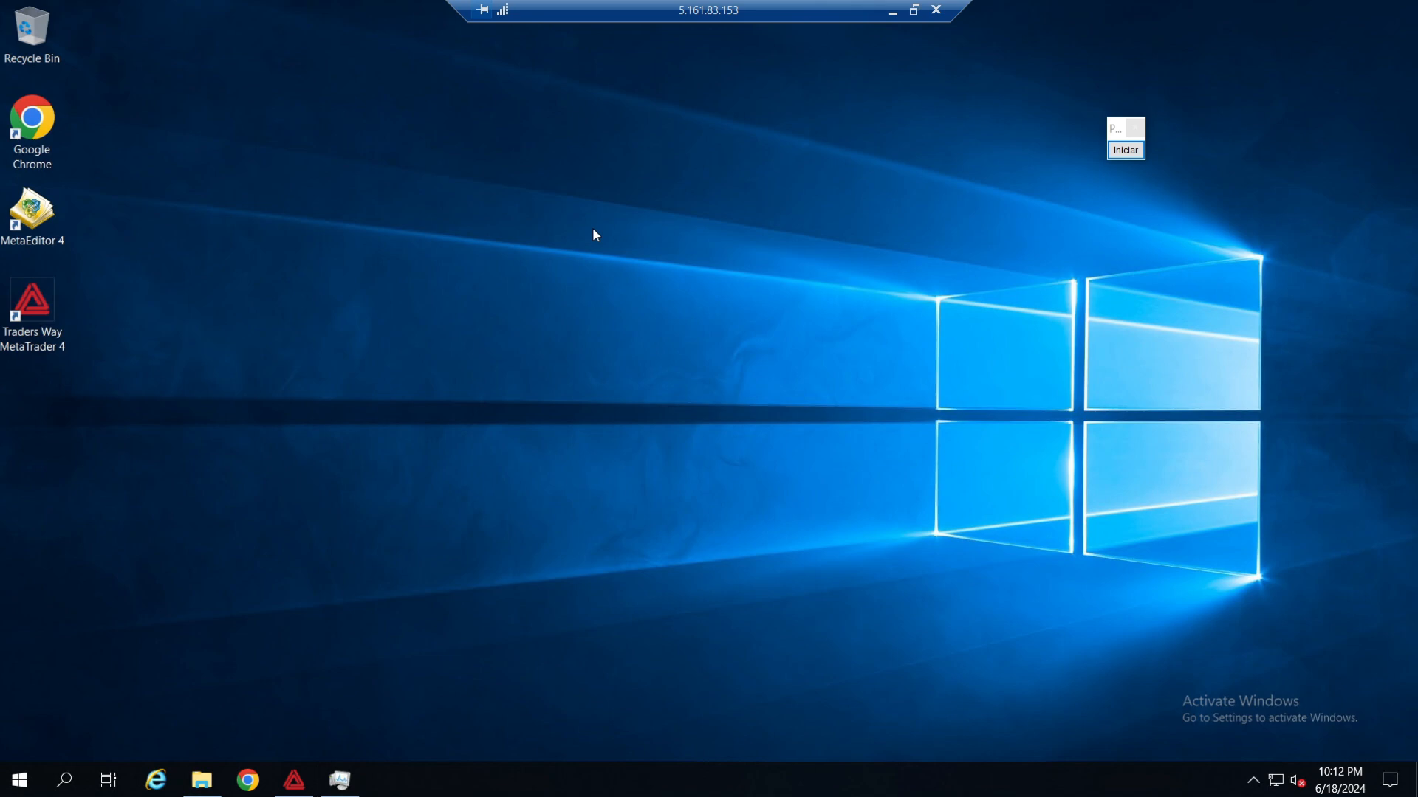
# Open Server Manager on the remote server and display the Local Server properties.
pyautogui.click(20, 780)
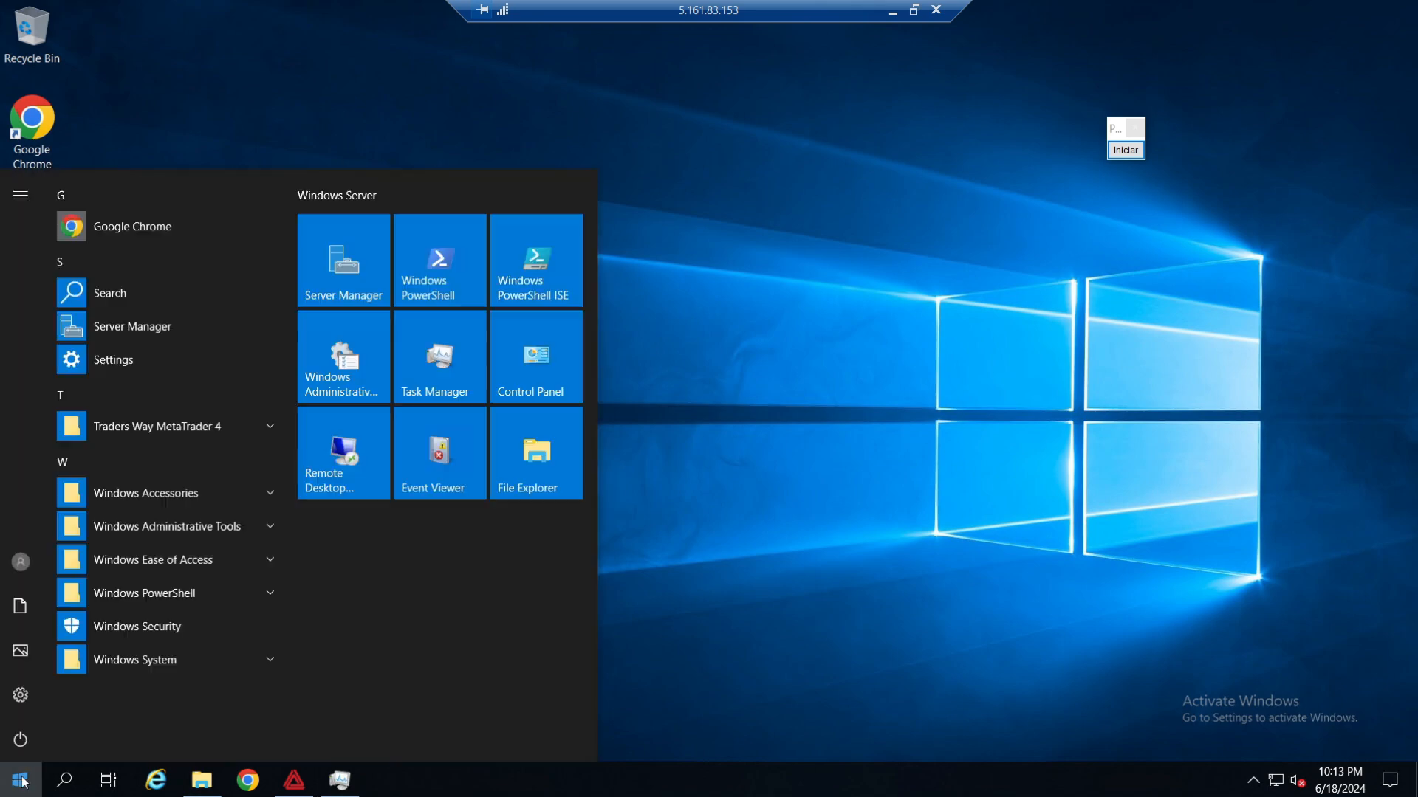
pyautogui.click(157, 333)
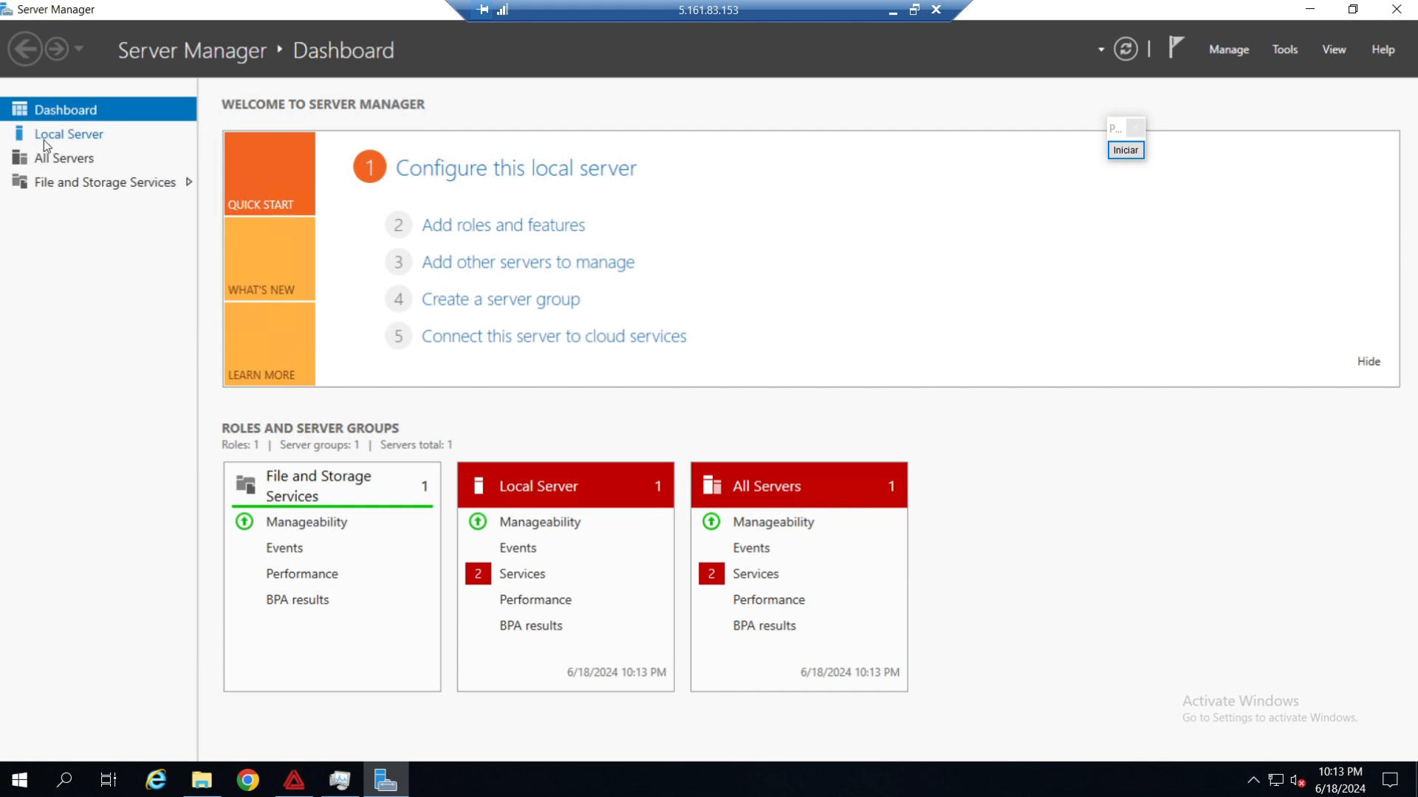
pyautogui.click(76, 133)
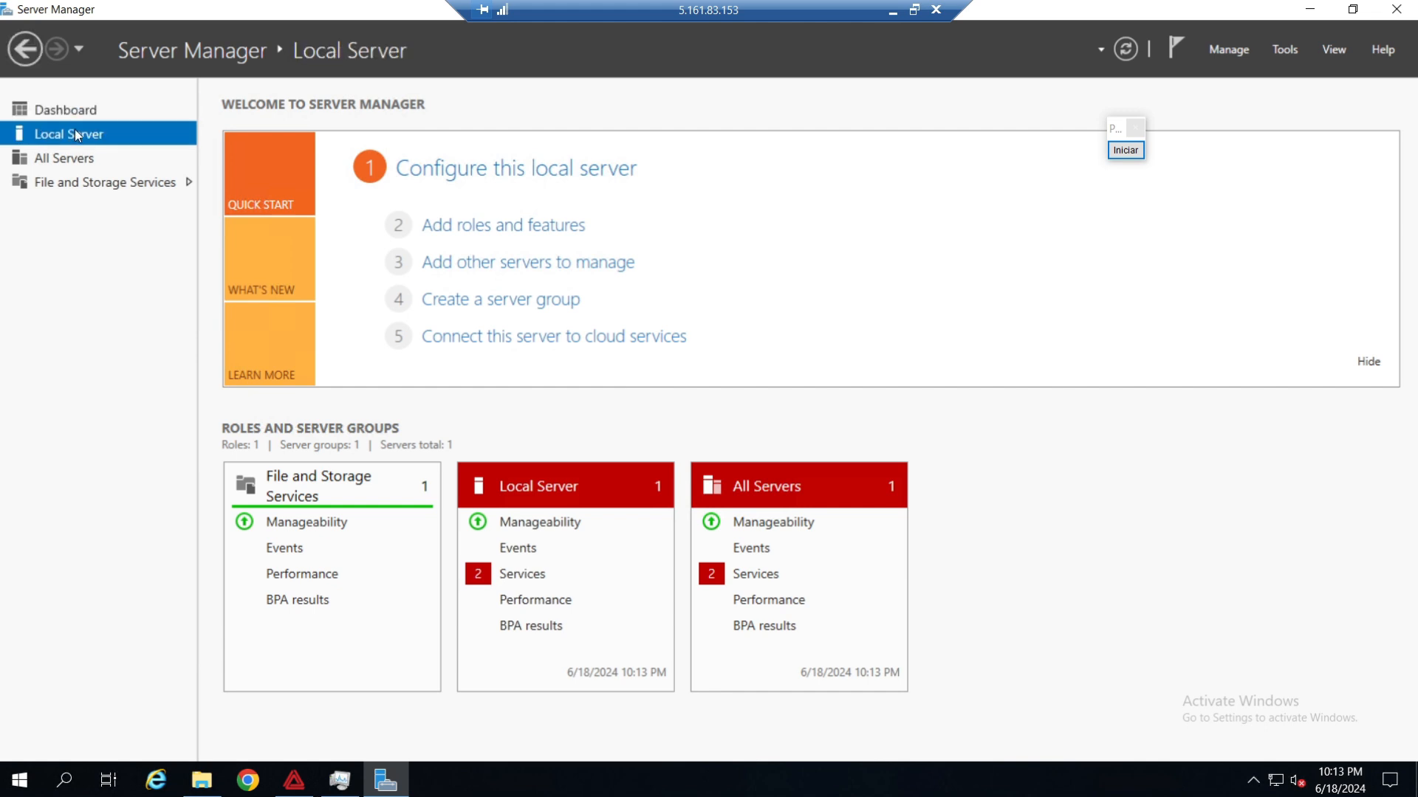
pyautogui.moveTo(1113, 128); pyautogui.dragTo(392, 192)
pyautogui.click(405, 213)
pyautogui.moveTo(627, 134); pyautogui.dragTo(806, 261)
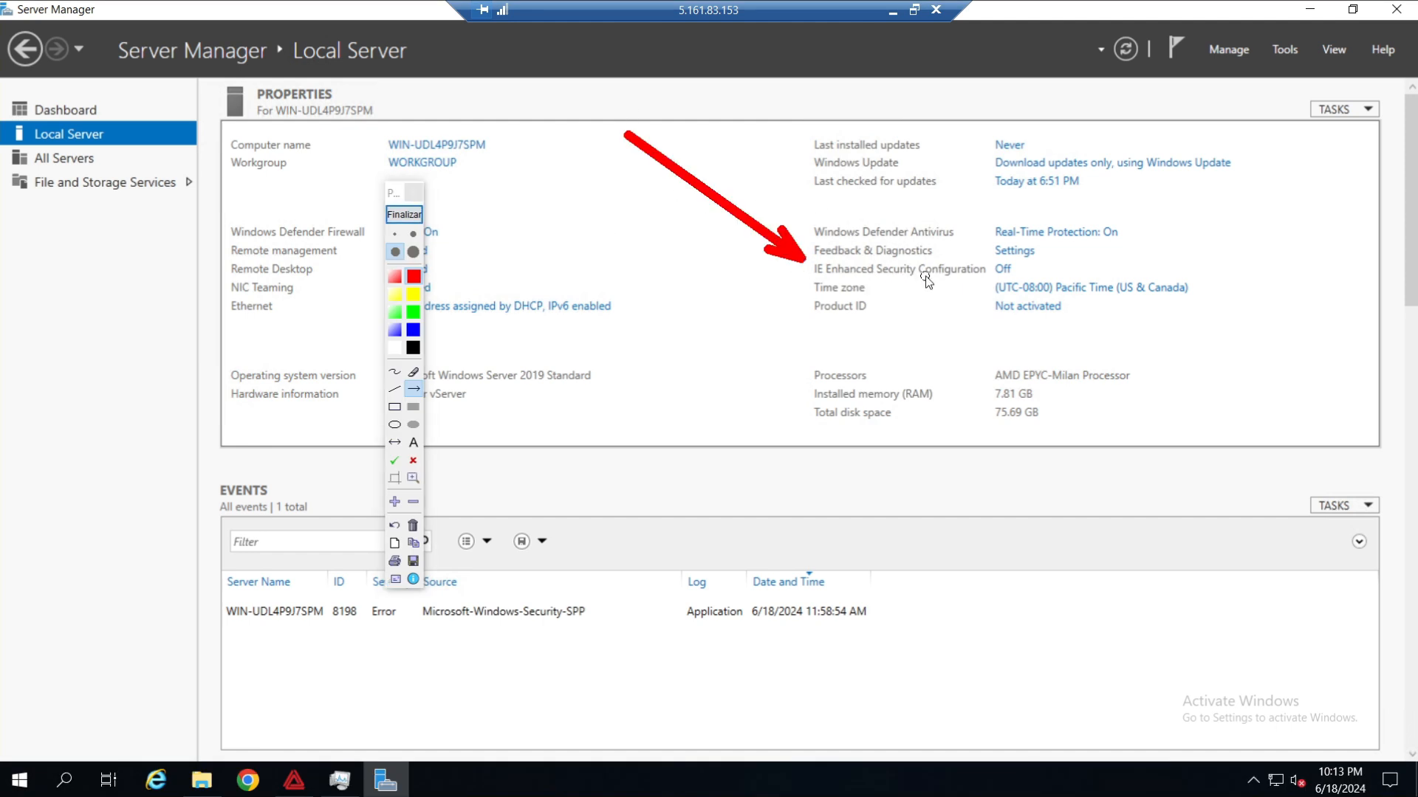
pyautogui.moveTo(1362, 217); pyautogui.dragTo(1020, 266)
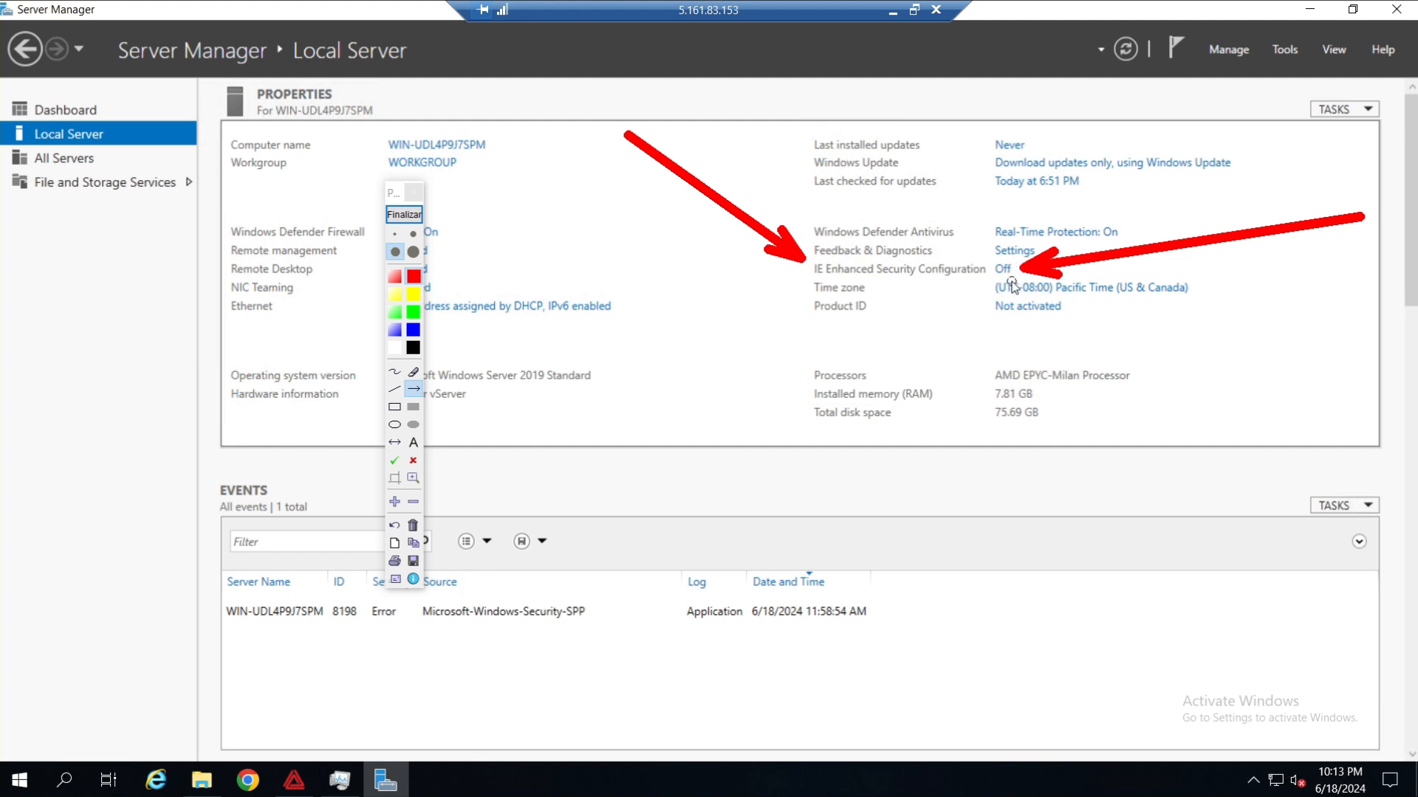
pyautogui.click(404, 215)
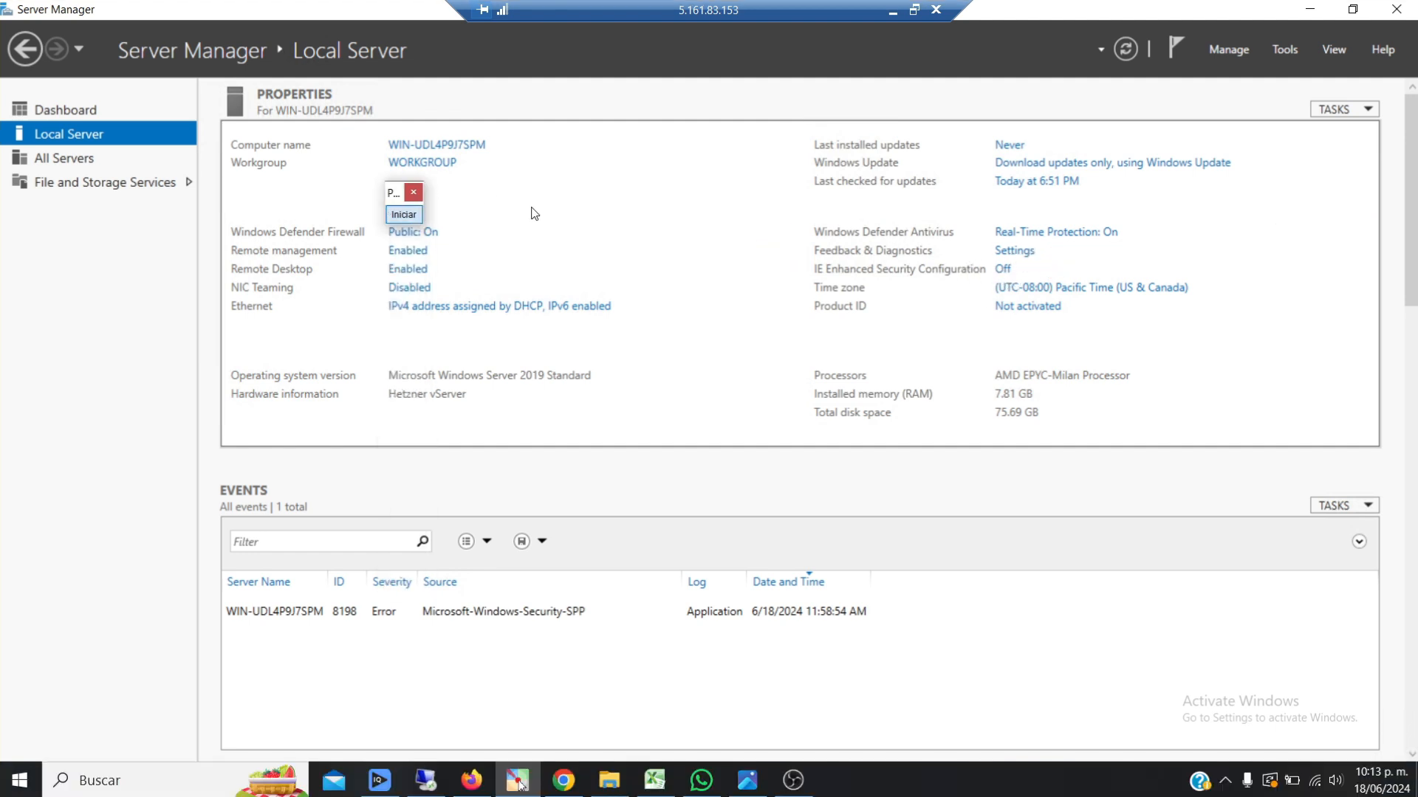
# Set IE Enhanced Security Configuration to Off for both Administrators and Users, and close Server Manager.
pyautogui.click(1004, 270)
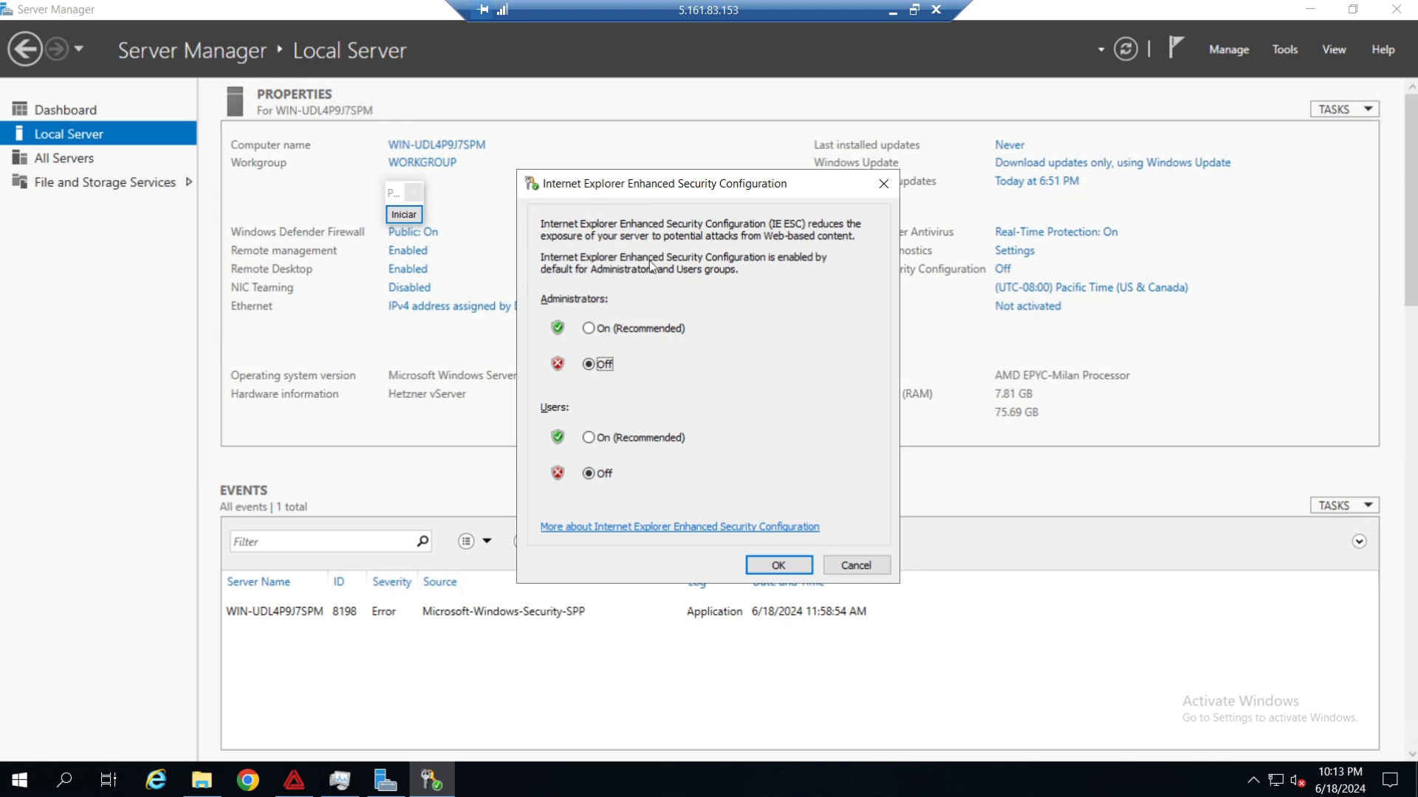
pyautogui.click(640, 328)
pyautogui.click(641, 438)
pyautogui.click(605, 365)
pyautogui.click(597, 474)
pyautogui.click(779, 565)
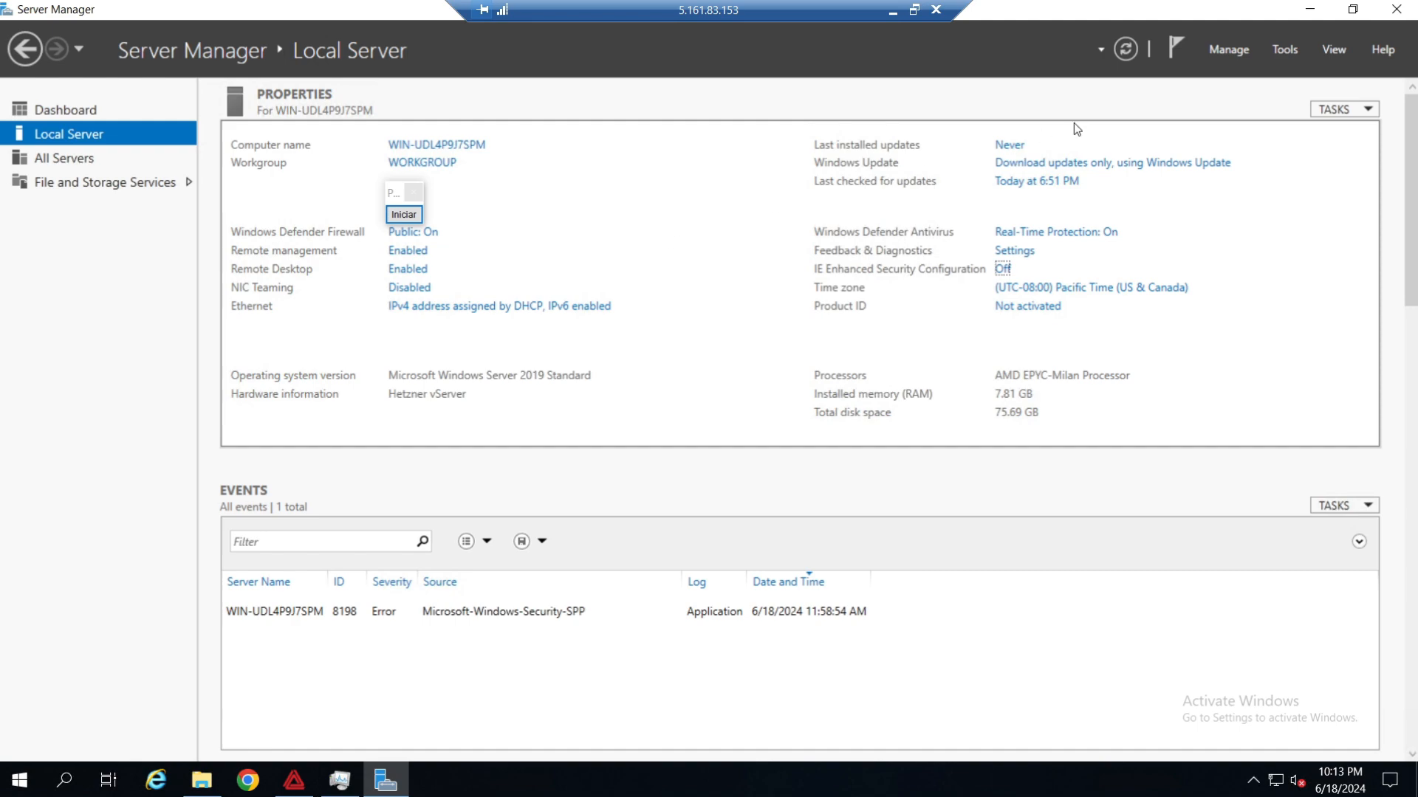
pyautogui.click(1396, 9)
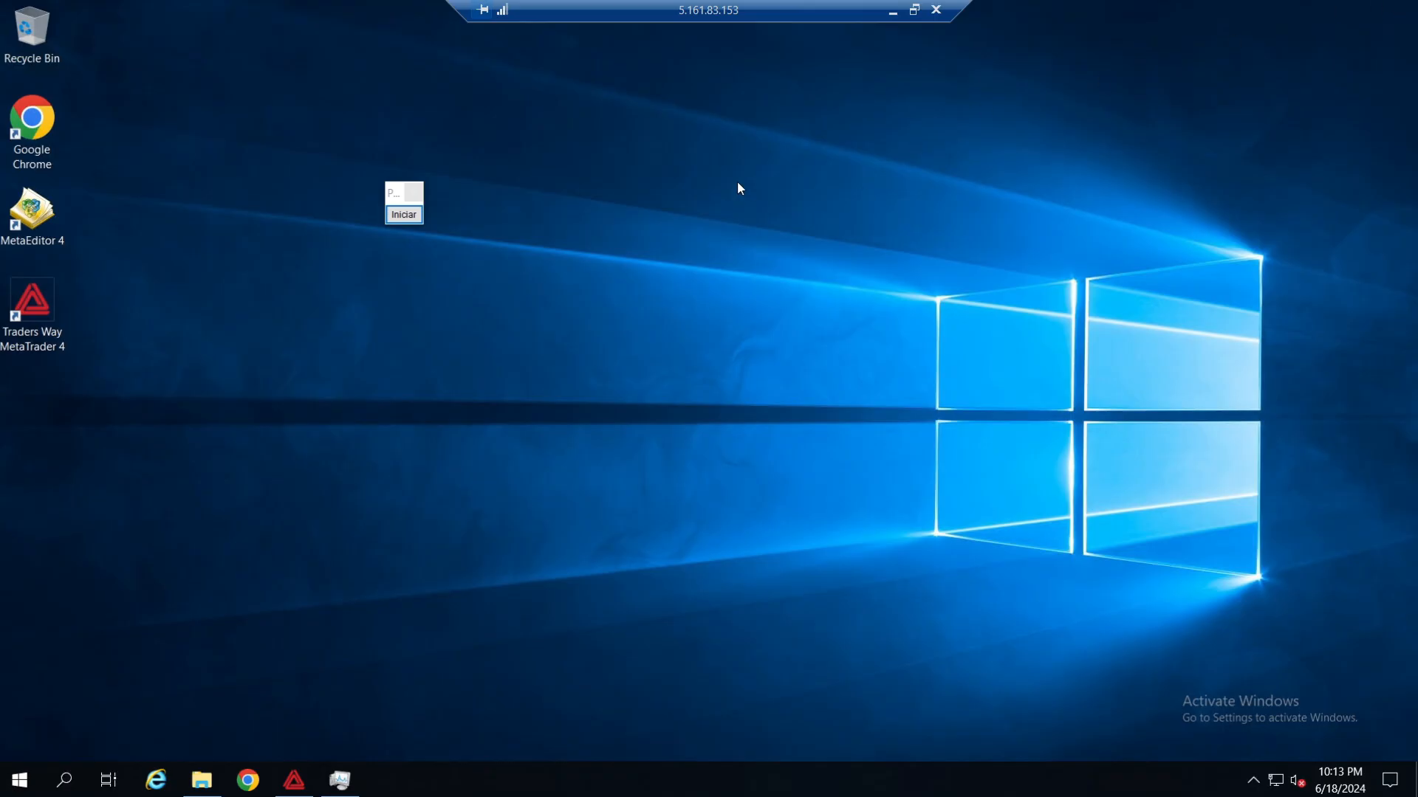